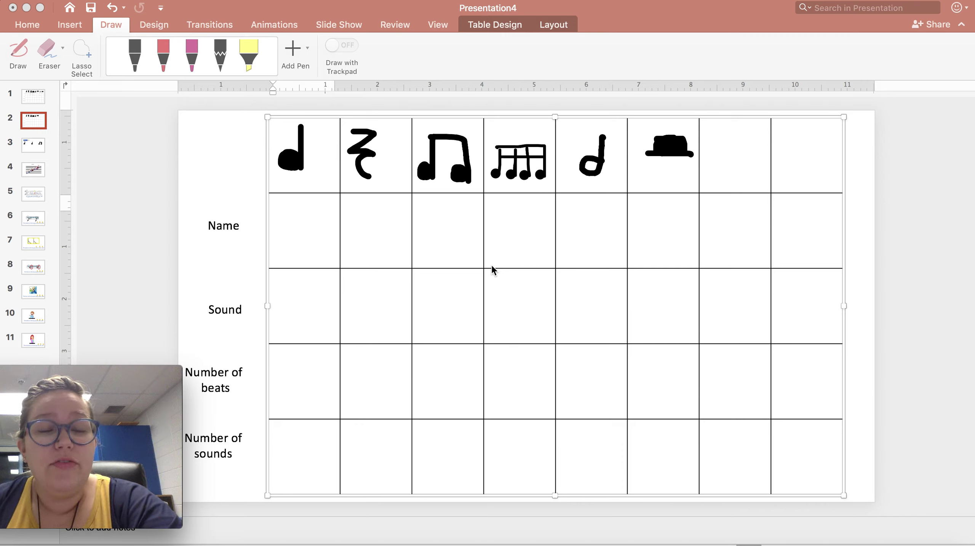
Enter "Quarter note" in the Name row under the first symbol of the rhythm table
{"action": "left_click", "coordinate": [489, 69]}
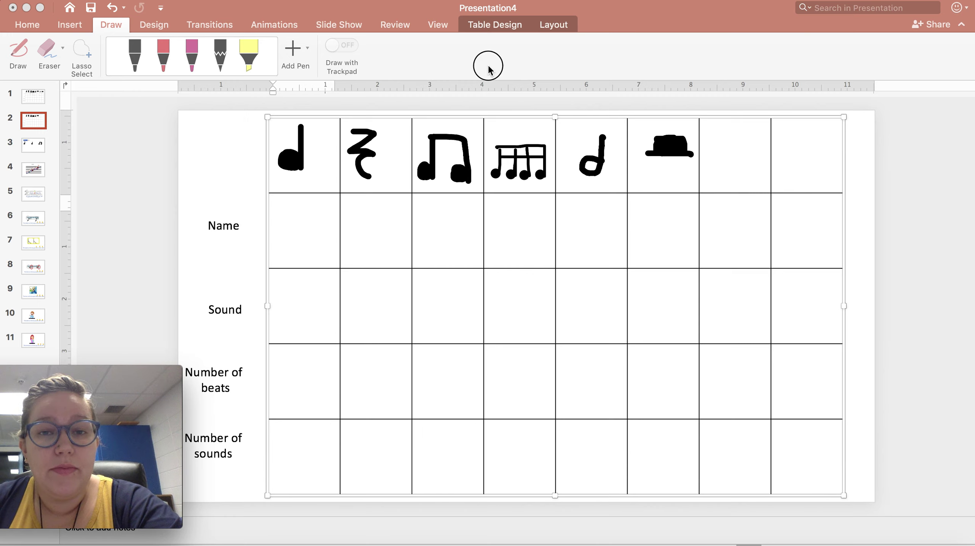
{"action": "left_click", "coordinate": [281, 217]}
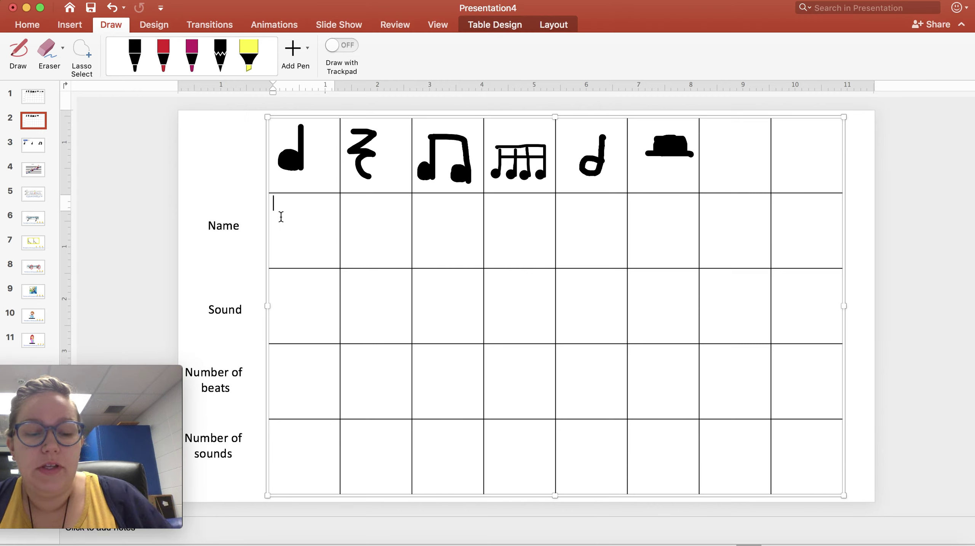
{"action": "type", "text": "quar"}
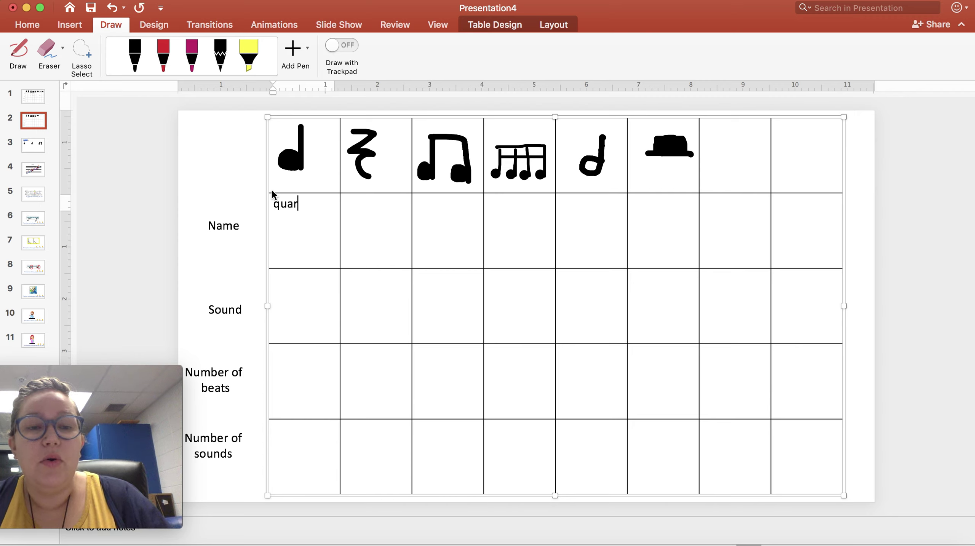
{"action": "type", "text": "ter"}
{"action": "key", "text": "Return"}
{"action": "type", "text": "note"}
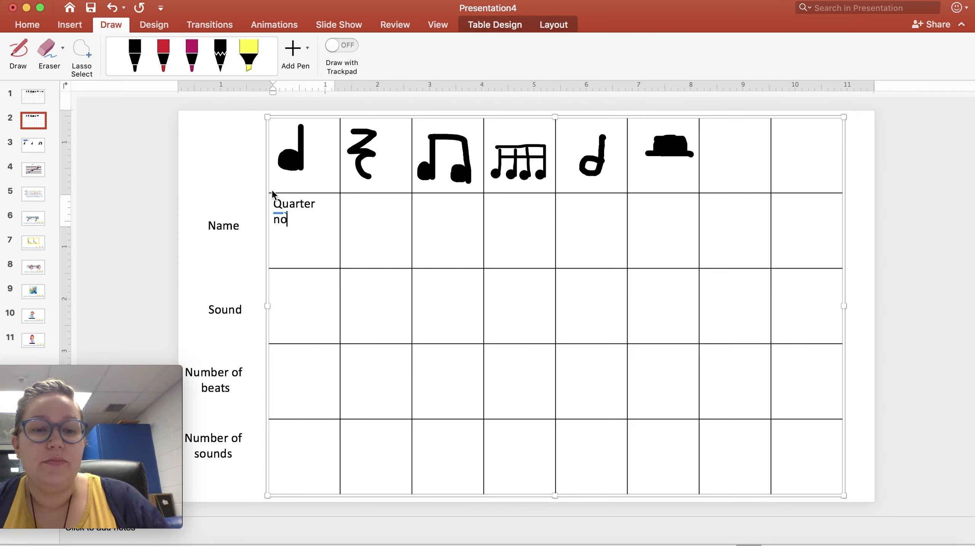
Complete the quarter note column with the sound "ta", 1 beat and 1 sound
{"action": "left_click", "coordinate": [309, 310]}
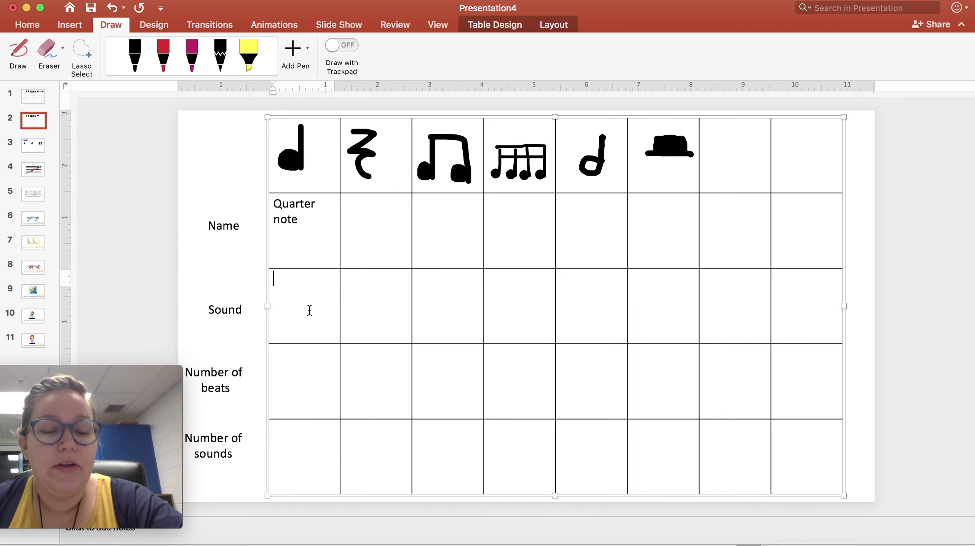
{"action": "type", "text": "ta"}
{"action": "left_click", "coordinate": [318, 388]}
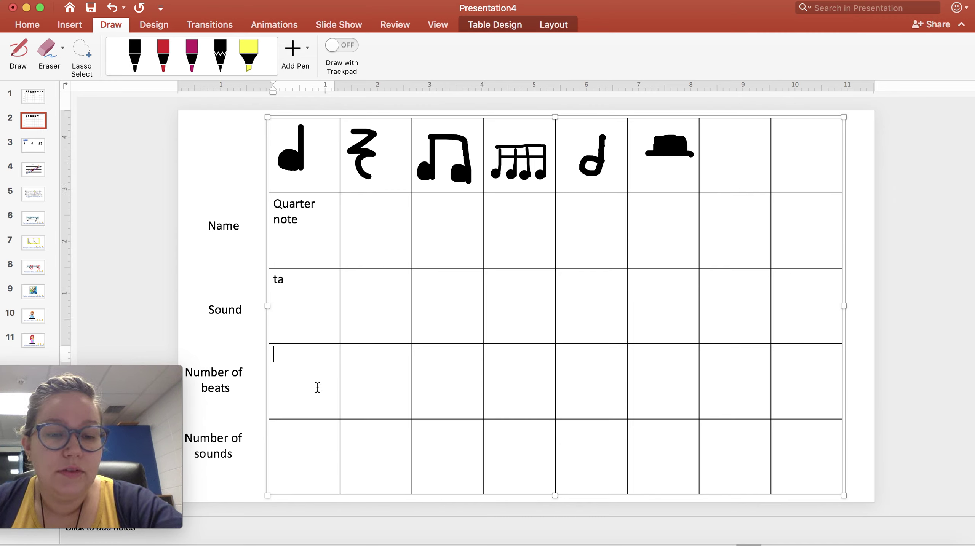
{"action": "type", "text": "1"}
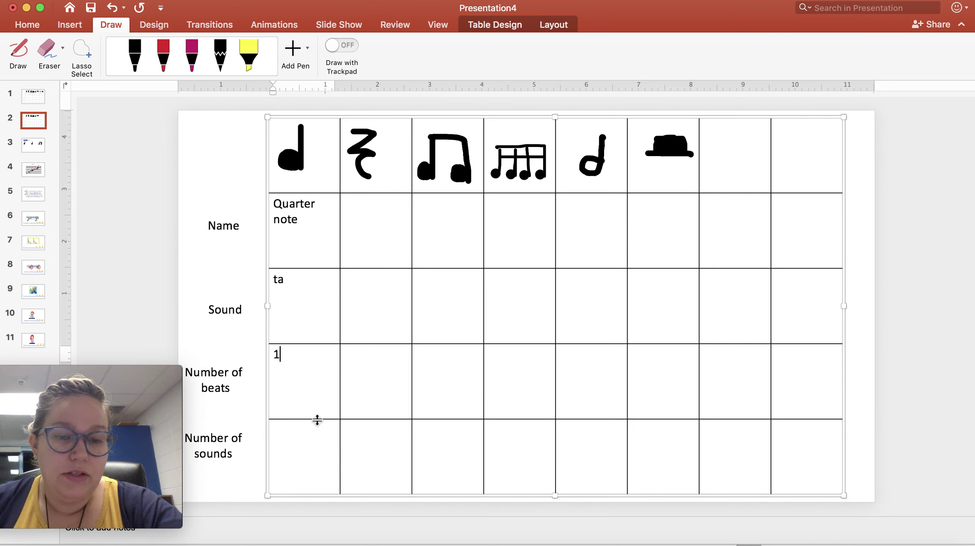
{"action": "left_click", "coordinate": [318, 442]}
{"action": "type", "text": "1"}
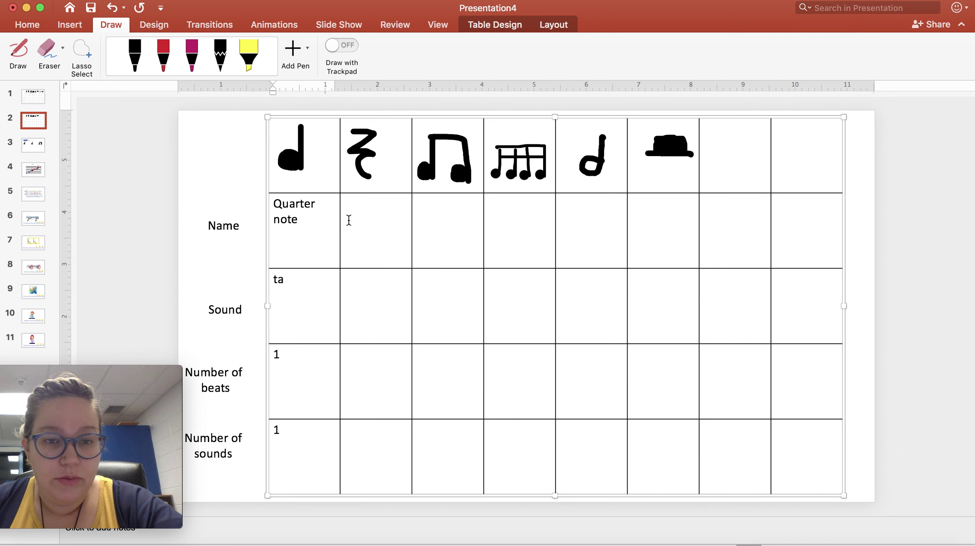
Enter "Quarter rest" in the Name row under the second symbol
{"action": "left_click", "coordinate": [372, 203]}
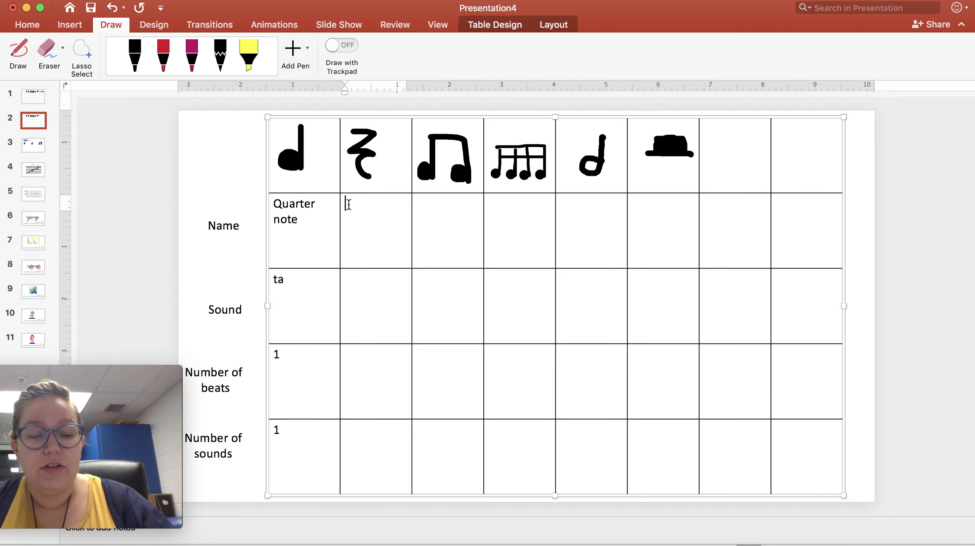
{"action": "type", "text": "quareter"}
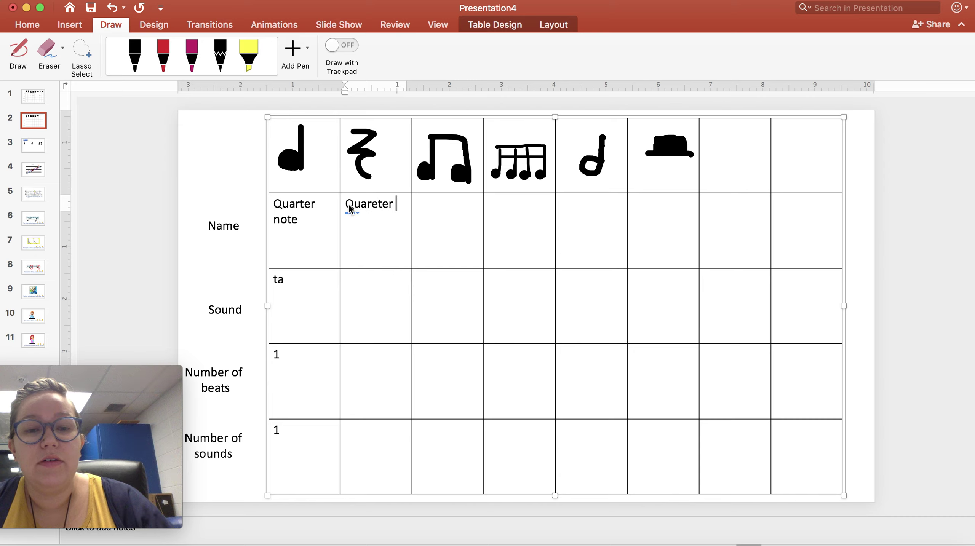
{"action": "key", "text": "BackSpace"}
{"action": "key", "text": "BackSpace"}
{"action": "key", "text": "BackSpace"}
{"action": "key", "text": "BackSpace"}
{"action": "type", "text": "t"}
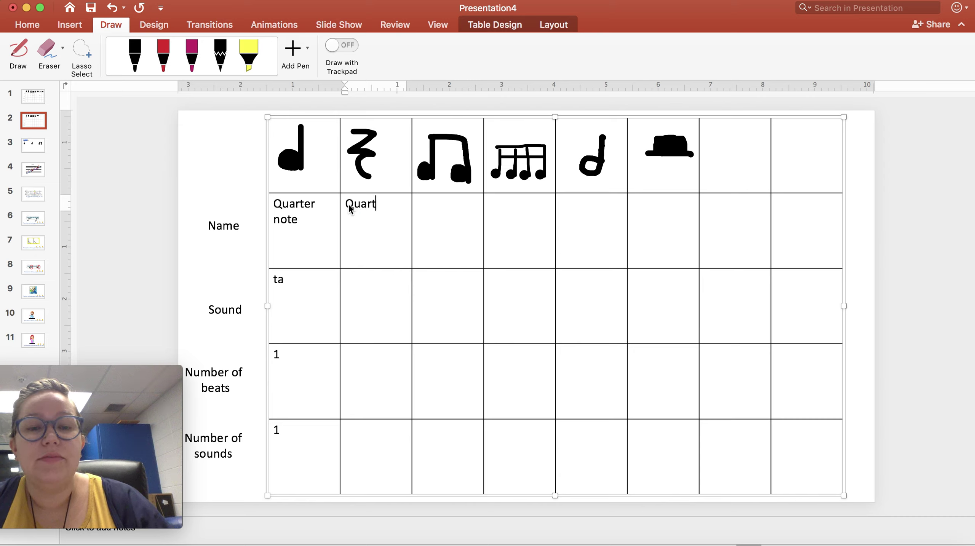
{"action": "type", "text": "er rest"}
Complete the quarter rest column with "----" for the sound, 1 for beats and "X" for number of sounds
{"action": "left_click", "coordinate": [371, 298]}
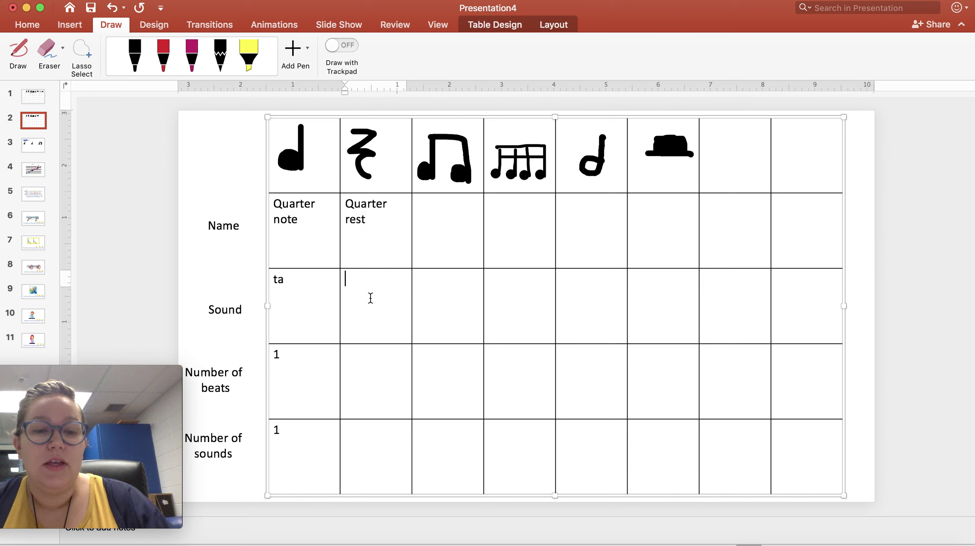
{"action": "type", "text": "----"}
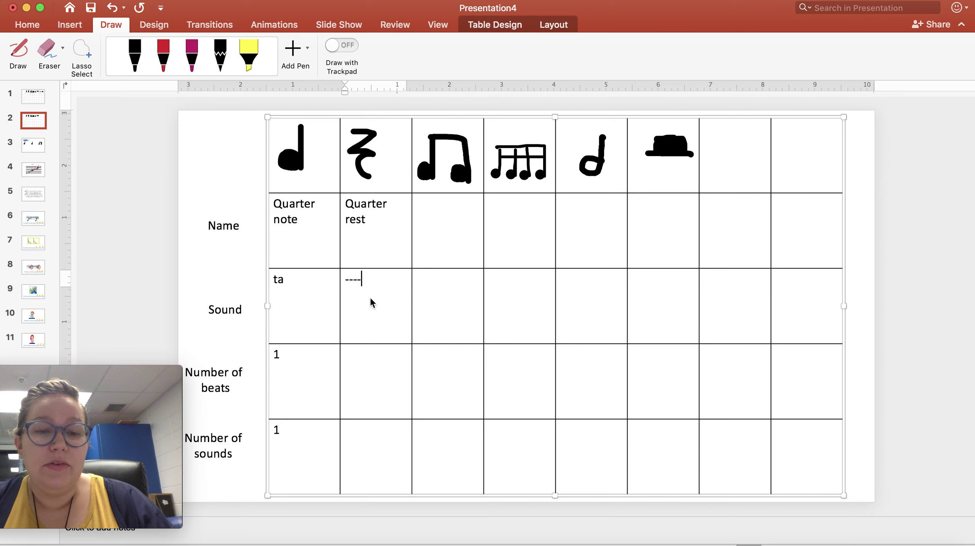
{"action": "left_click", "coordinate": [385, 373]}
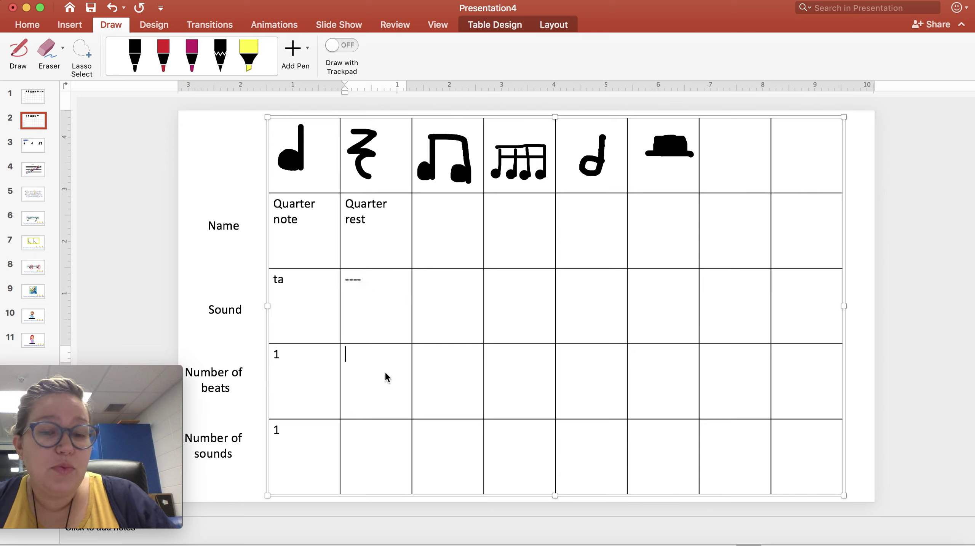
{"action": "type", "text": "1"}
{"action": "left_click", "coordinate": [363, 444]}
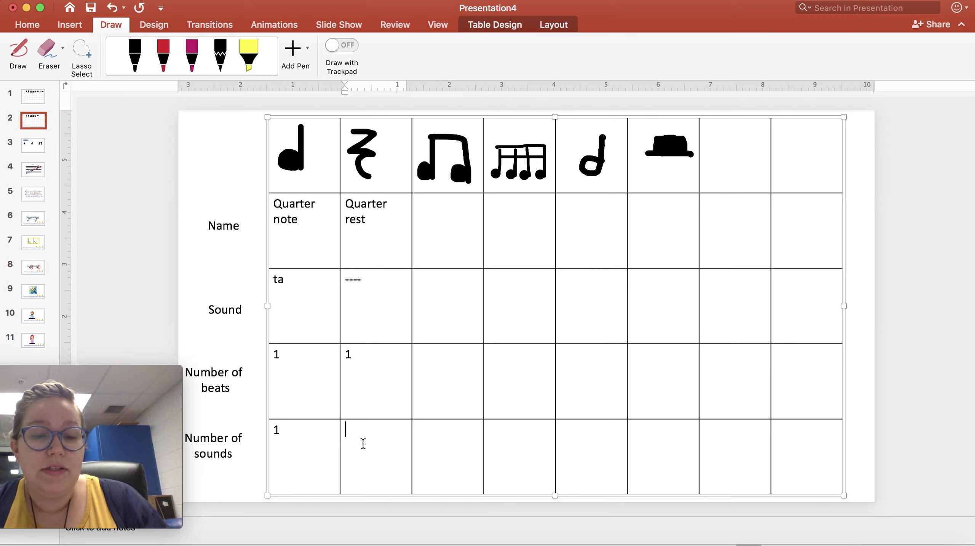
{"action": "type", "text": "X"}
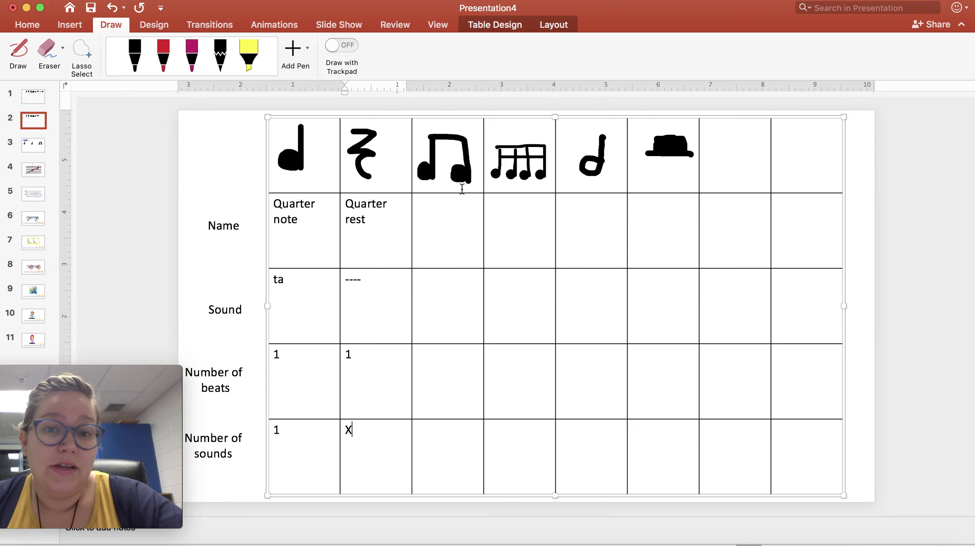
Enter "Eighth notes" in the Name row under the pair of beamed notes
{"action": "left_click", "coordinate": [416, 219]}
{"action": "left_click", "coordinate": [433, 208]}
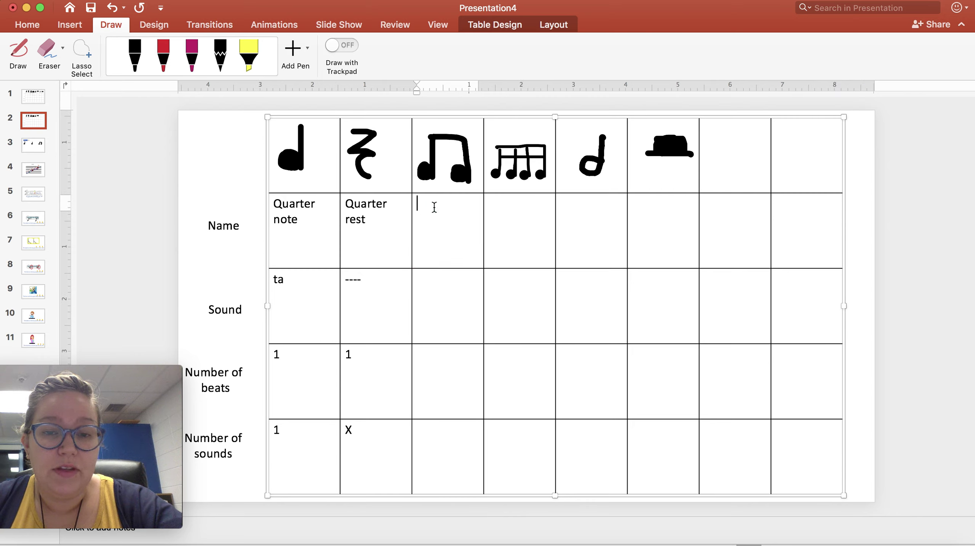
{"action": "type", "text": "ei"}
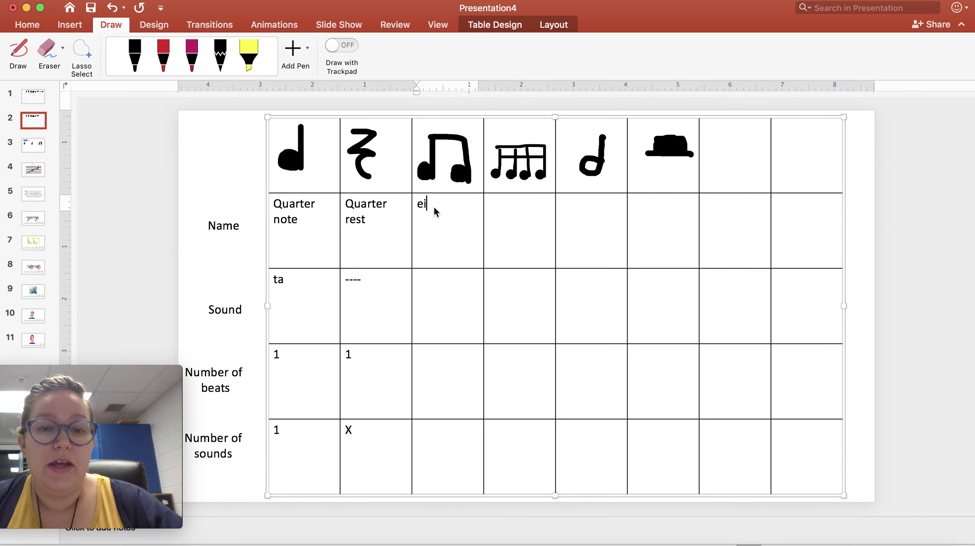
{"action": "type", "text": "ghth notes"}
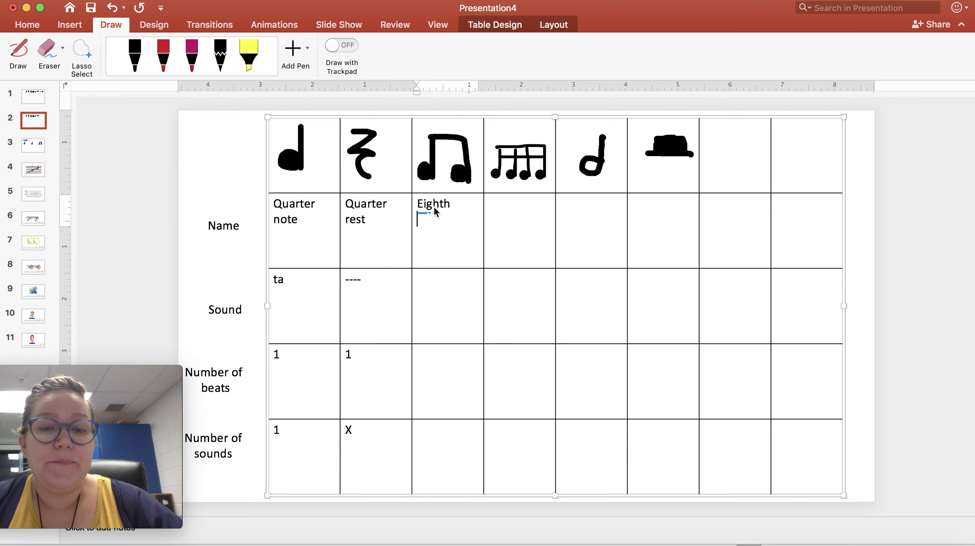
Complete the eighth notes column with the sound "Ti ti", 1 beat and 2 sounds
{"action": "left_click", "coordinate": [453, 280]}
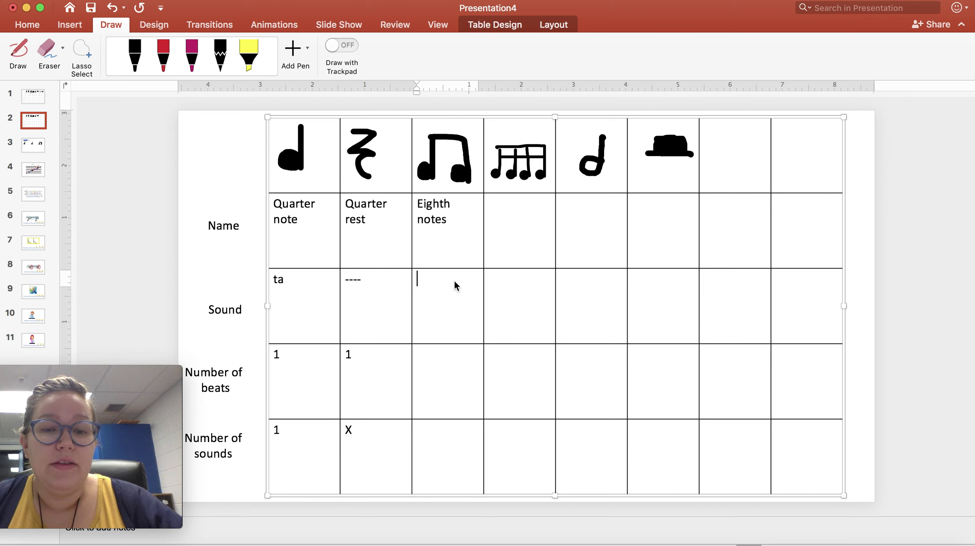
{"action": "type", "text": "ti ti"}
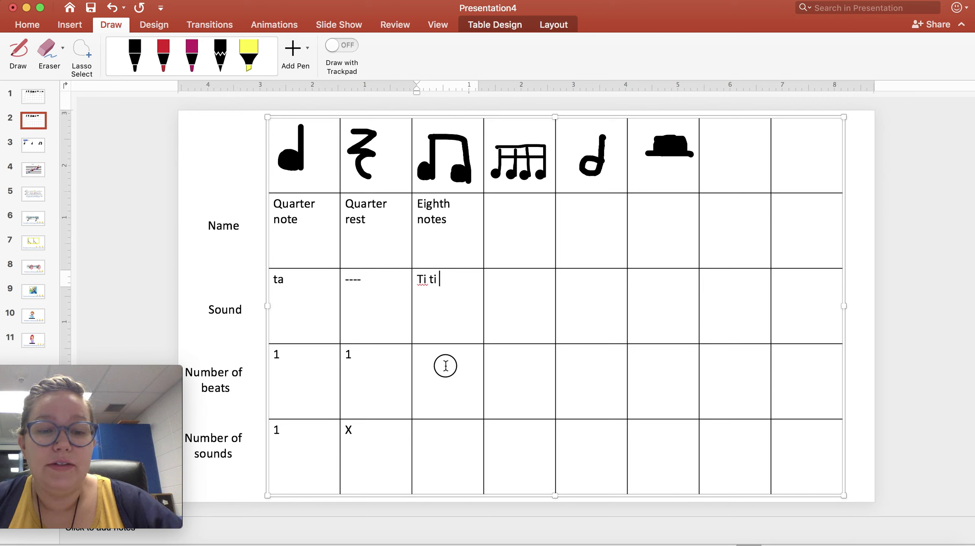
{"action": "left_click", "coordinate": [446, 366]}
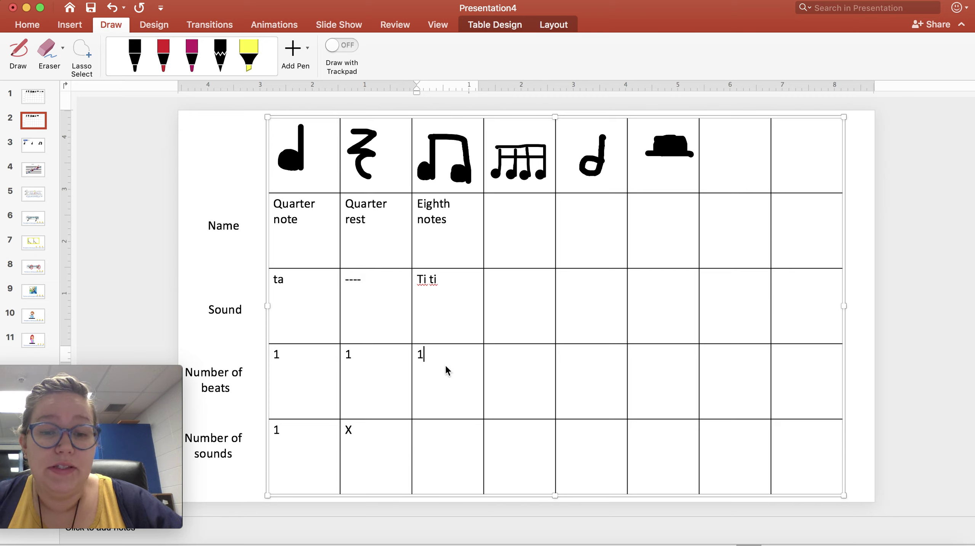
{"action": "left_click", "coordinate": [435, 448]}
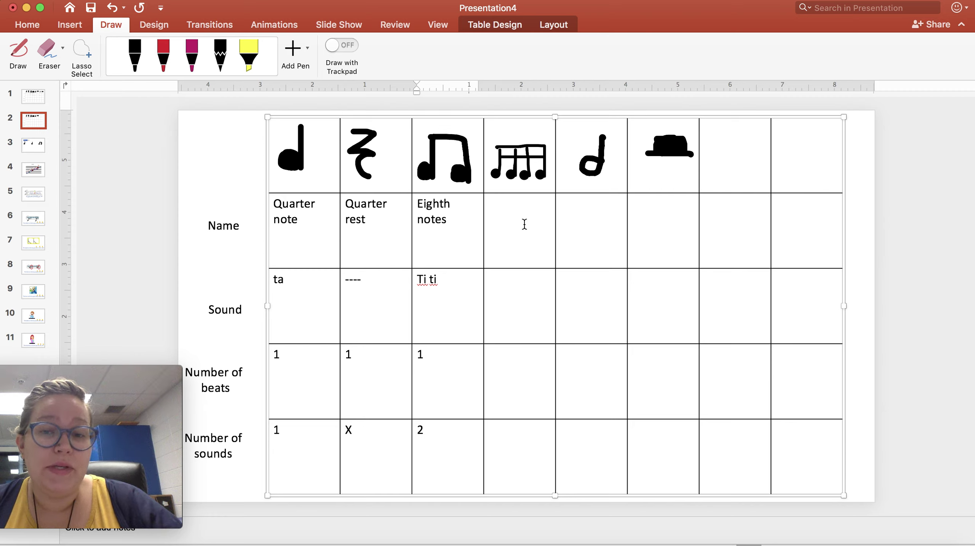
Enter "Sixteenth notes" in the Name row under the group of four beamed notes
{"action": "left_click", "coordinate": [519, 214]}
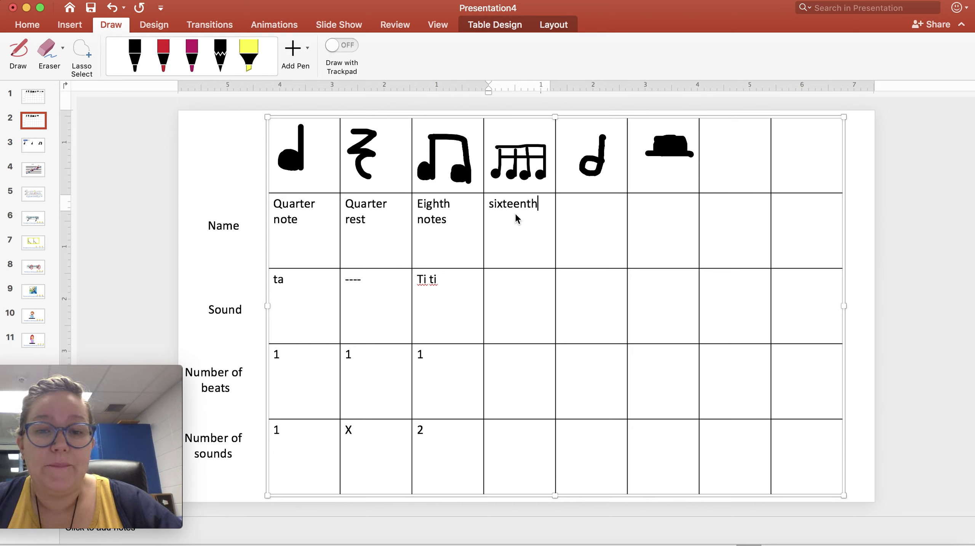
{"action": "type", "text": "Sixteenth n"}
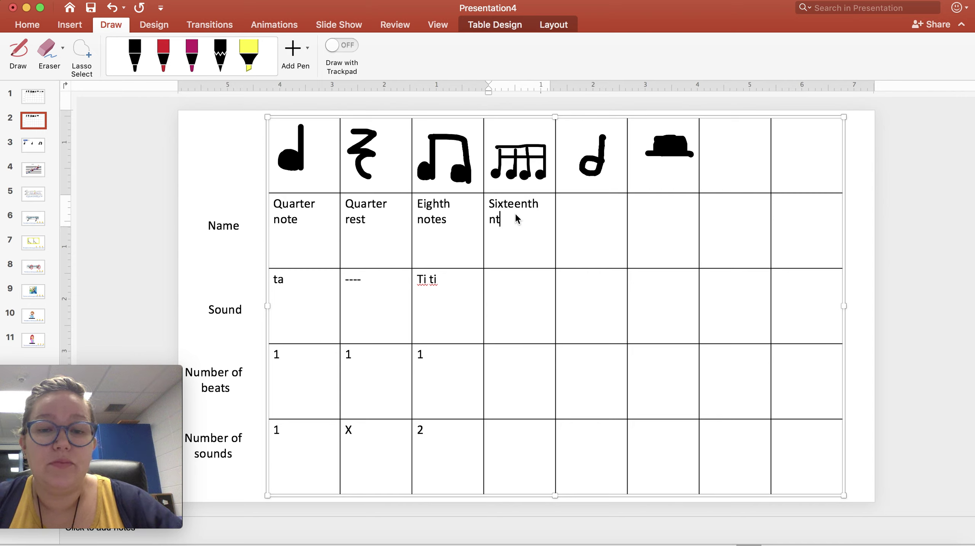
{"action": "type", "text": "otes"}
Complete the sixteenth notes column with the sound "Ti ki ti ki", 1 beat and 4 sounds
{"action": "left_click", "coordinate": [523, 281]}
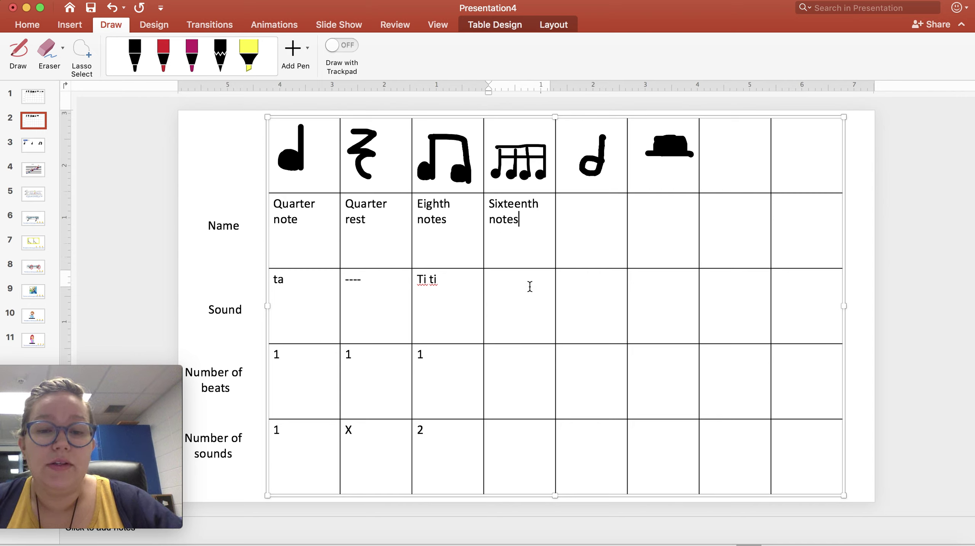
{"action": "type", "text": "Ti ki ti ki"}
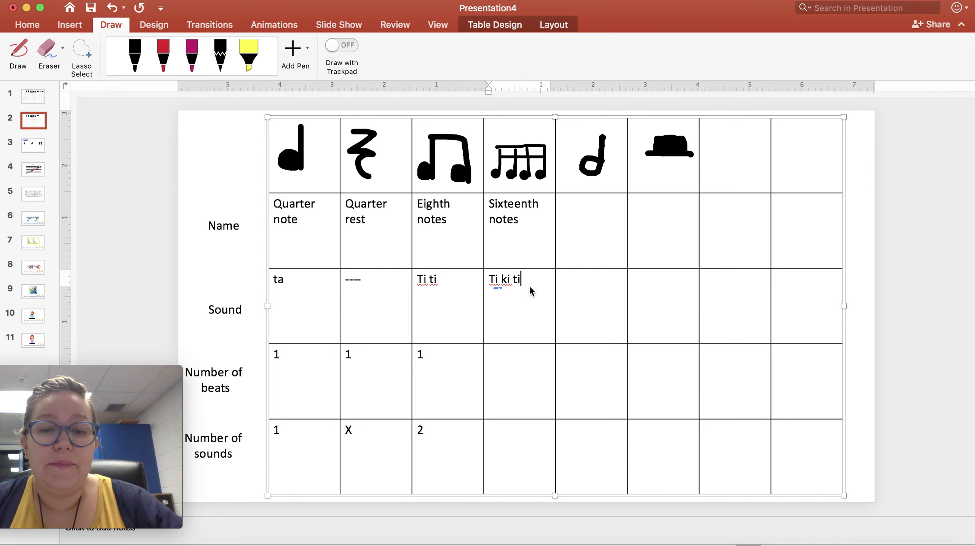
{"action": "left_click", "coordinate": [502, 367]}
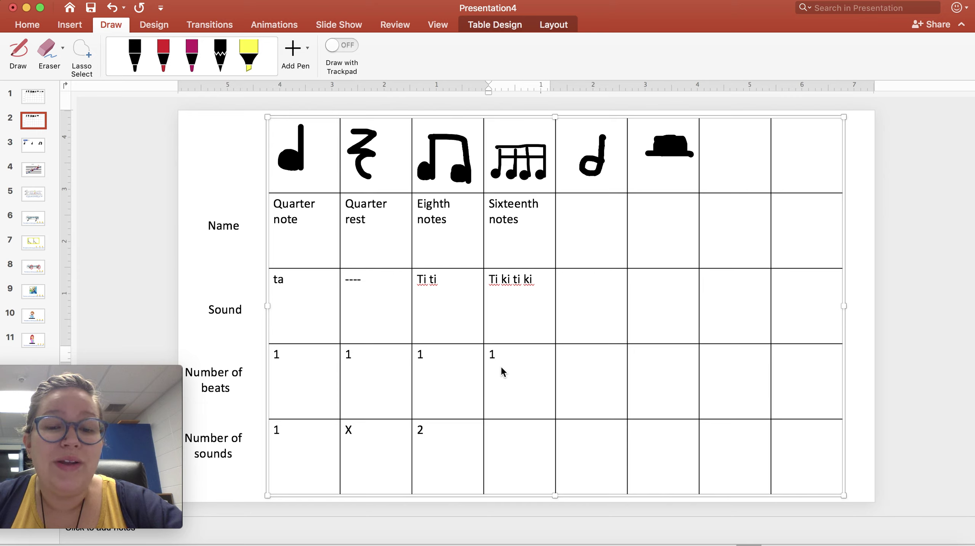
{"action": "left_click", "coordinate": [502, 439]}
{"action": "type", "text": "4"}
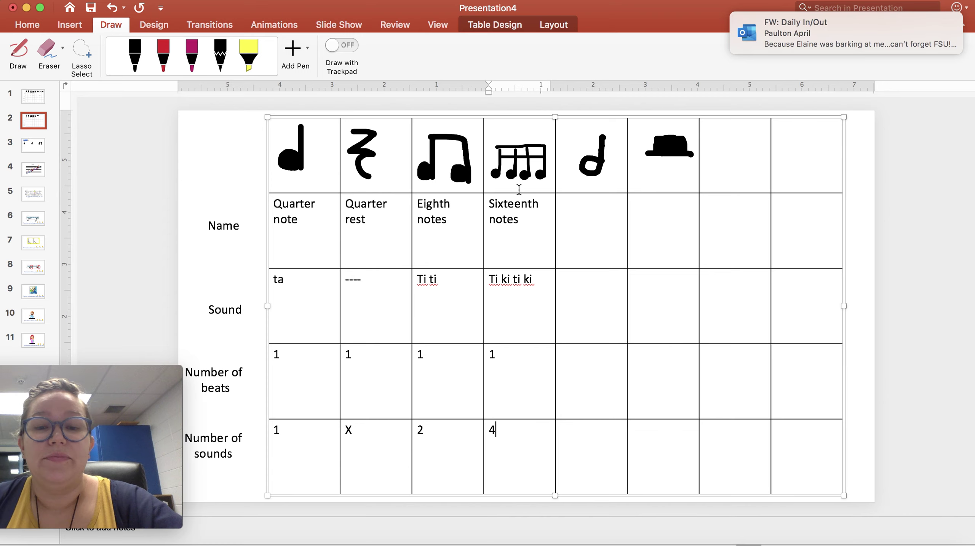
Enter "Half note" in the Name row under the open note with a stem
{"action": "left_click", "coordinate": [581, 214]}
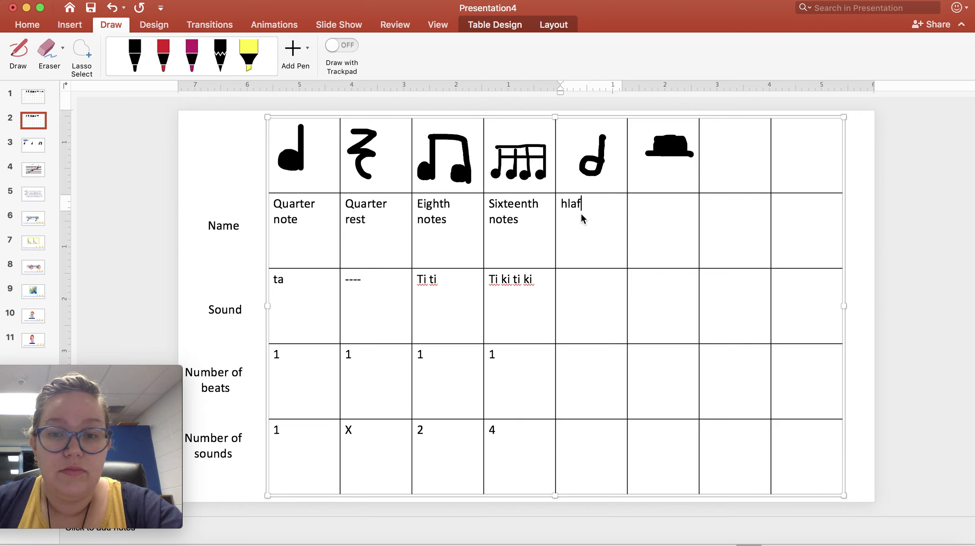
{"action": "type", "text": "hl"}
{"action": "key", "text": "BackSpace"}
{"action": "type", "text": "alf"}
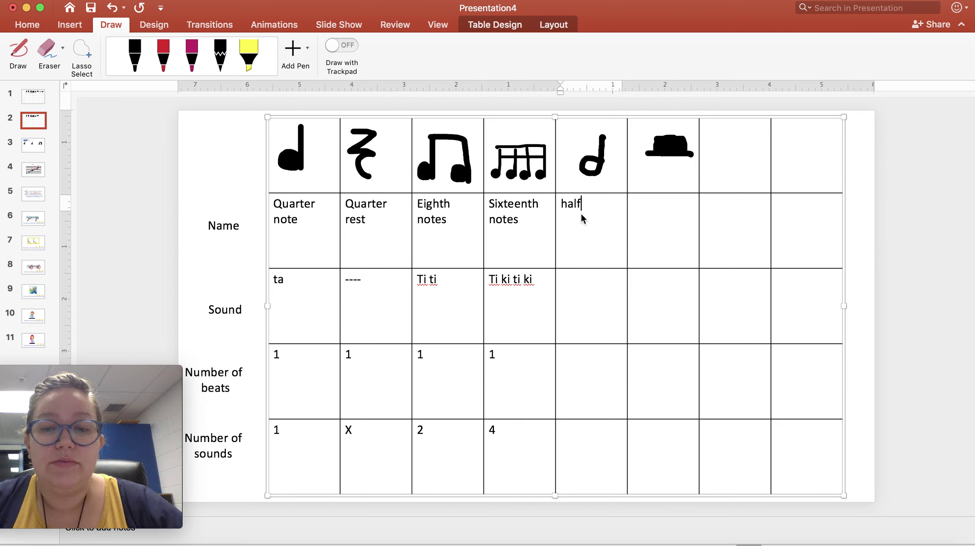
{"action": "key", "text": "Return"}
{"action": "type", "text": "note"}
Complete the half note column with the sound "Ta-", 2 beats and 1 sound
{"action": "left_click", "coordinate": [569, 292]}
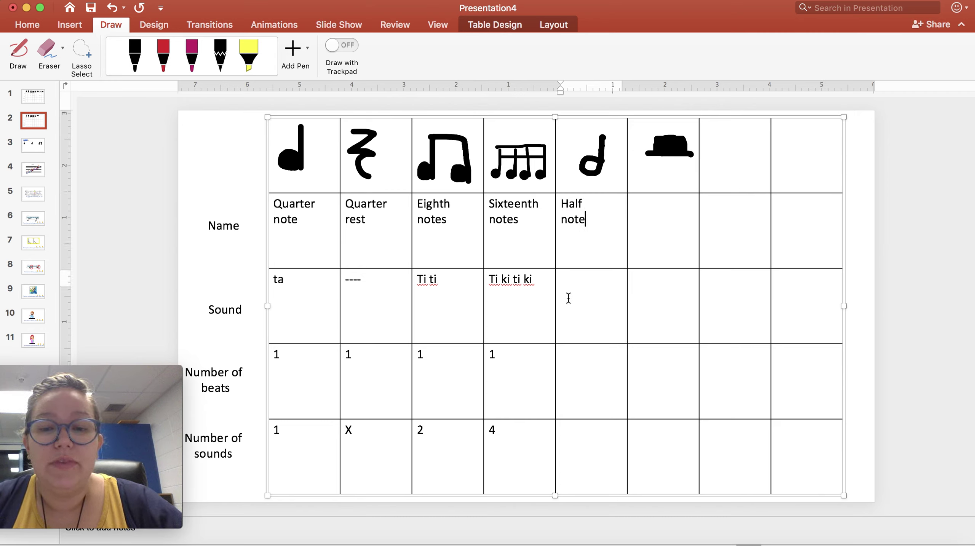
{"action": "type", "text": "Ta-"}
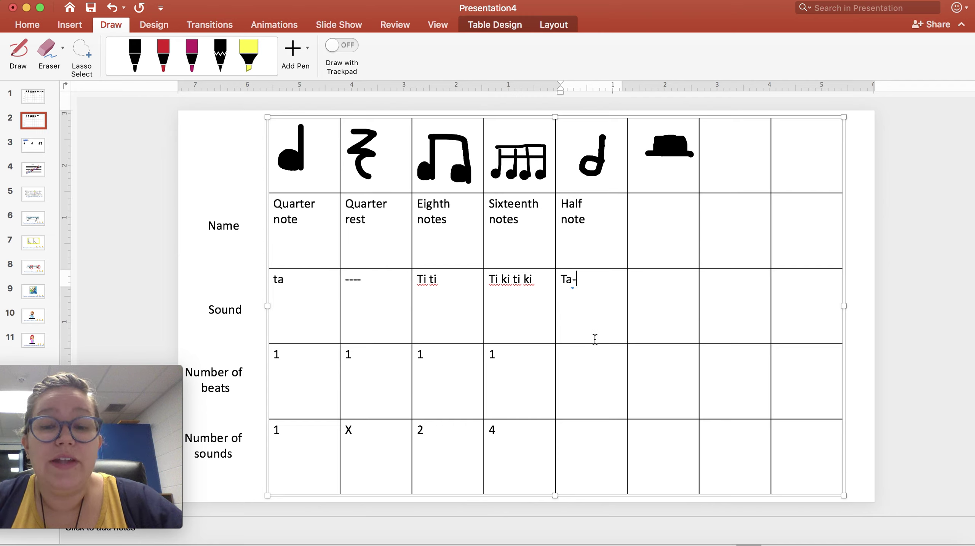
{"action": "type", "text": "2"}
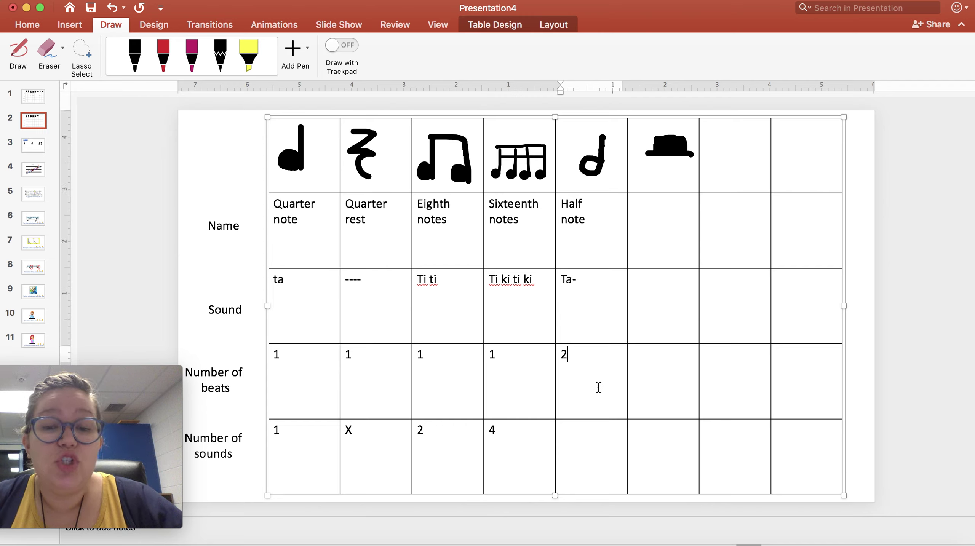
{"action": "left_click", "coordinate": [576, 453]}
{"action": "type", "text": "1"}
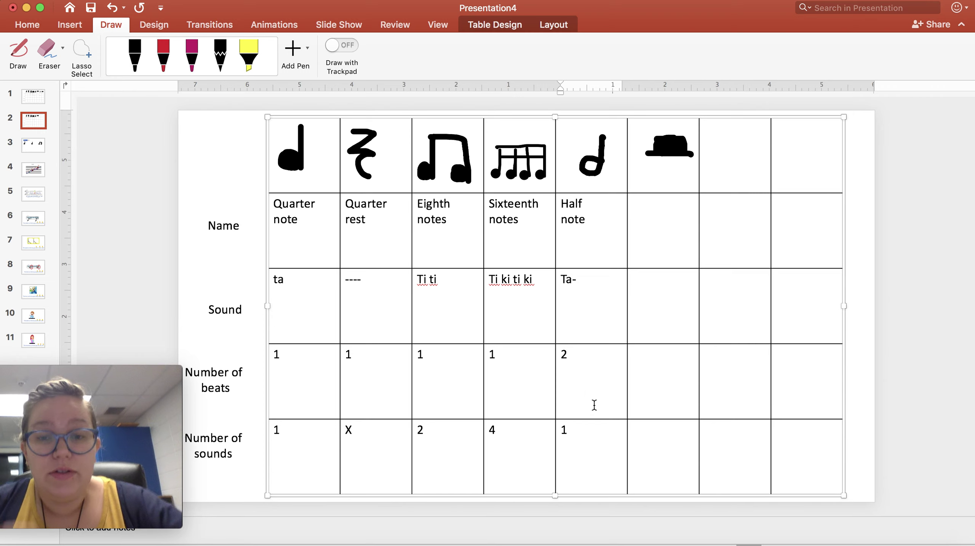
Enter "Half rest" in the Name row under the black hat-shaped symbol
{"action": "left_click", "coordinate": [649, 213]}
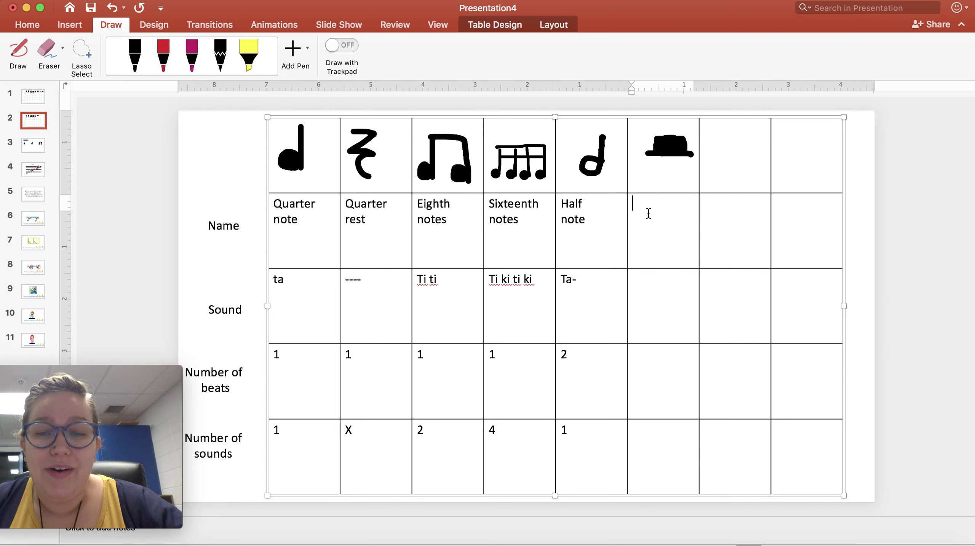
{"action": "type", "text": "H"}
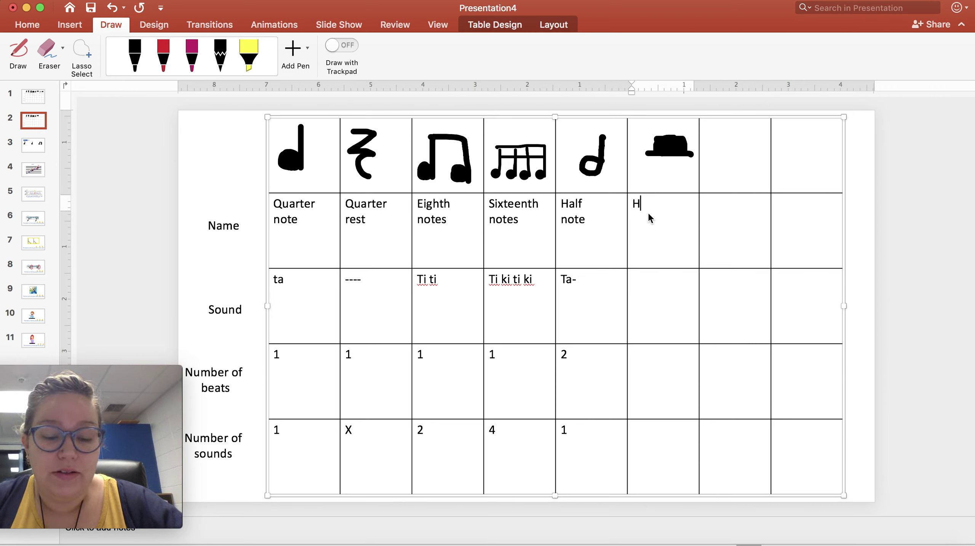
{"action": "type", "text": "alf rest"}
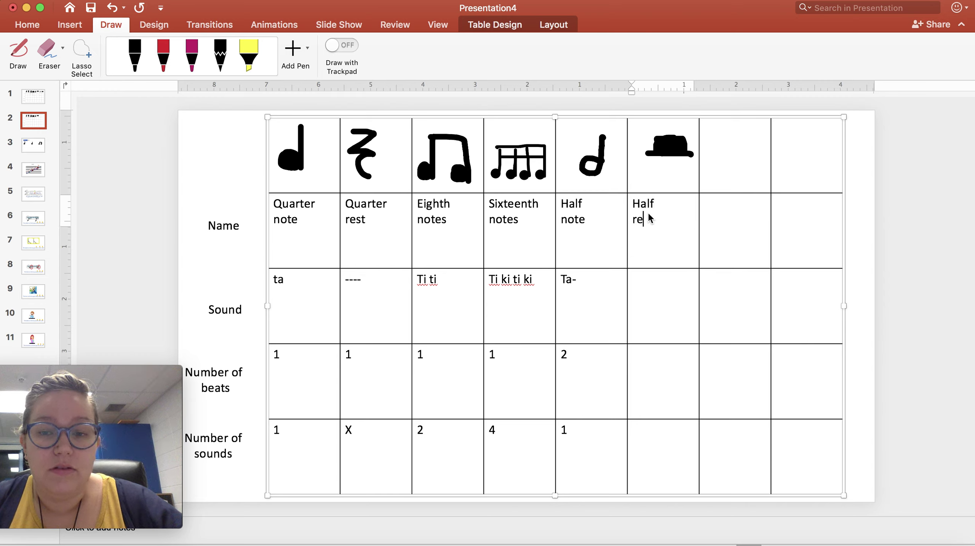
Complete the half rest column with the sound "---", 2 beats and "X" for the number of sounds
{"action": "left_click", "coordinate": [653, 290]}
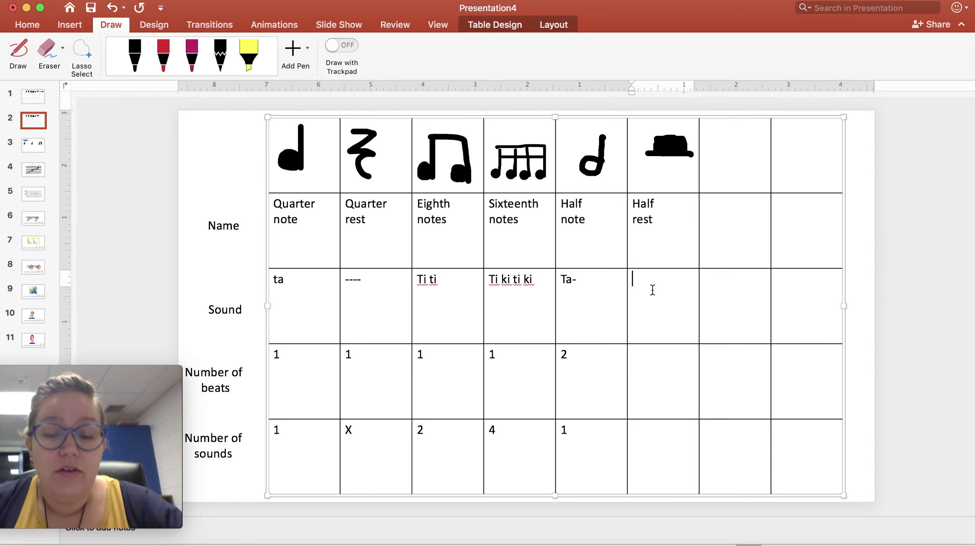
{"action": "type", "text": "---"}
{"action": "left_click", "coordinate": [649, 363]}
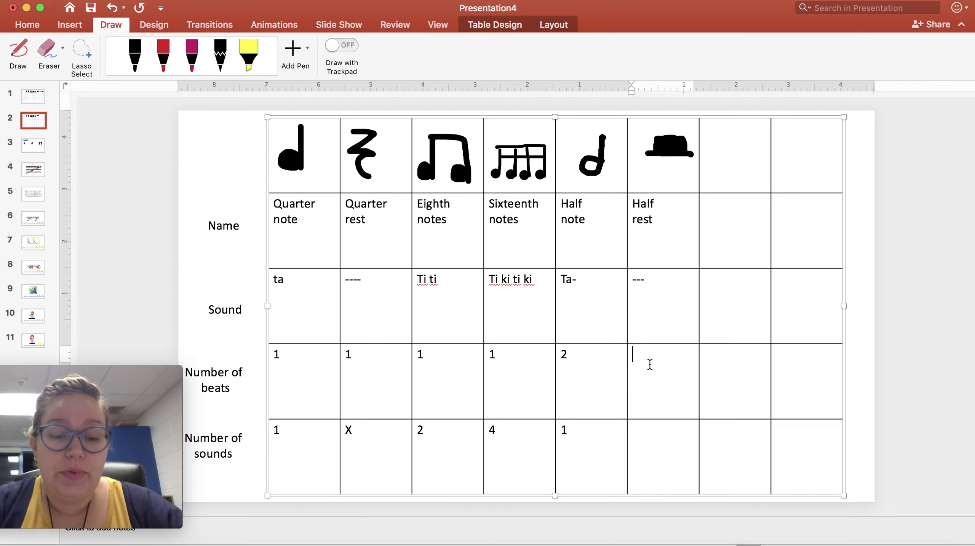
{"action": "type", "text": "2"}
{"action": "left_click", "coordinate": [645, 445]}
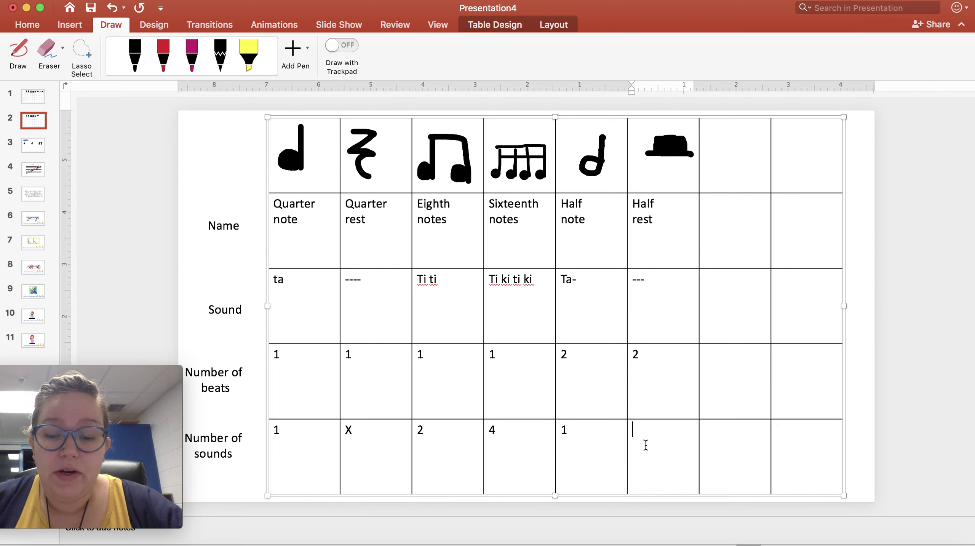
{"action": "type", "text": "X"}
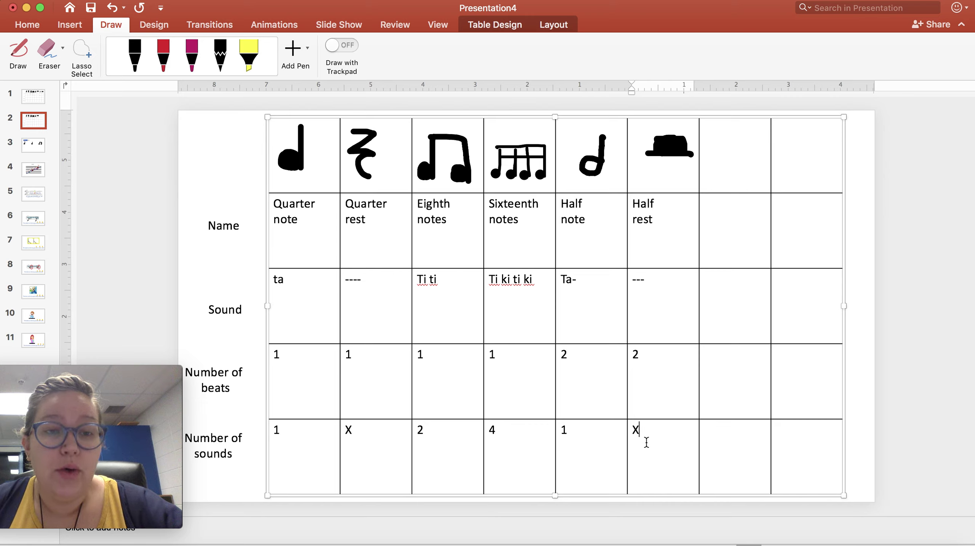
With the magenta pen, draw a whole note oval and a filled upside-down-hat whole rest in the two empty symbol cells
{"action": "left_click", "coordinate": [190, 65]}
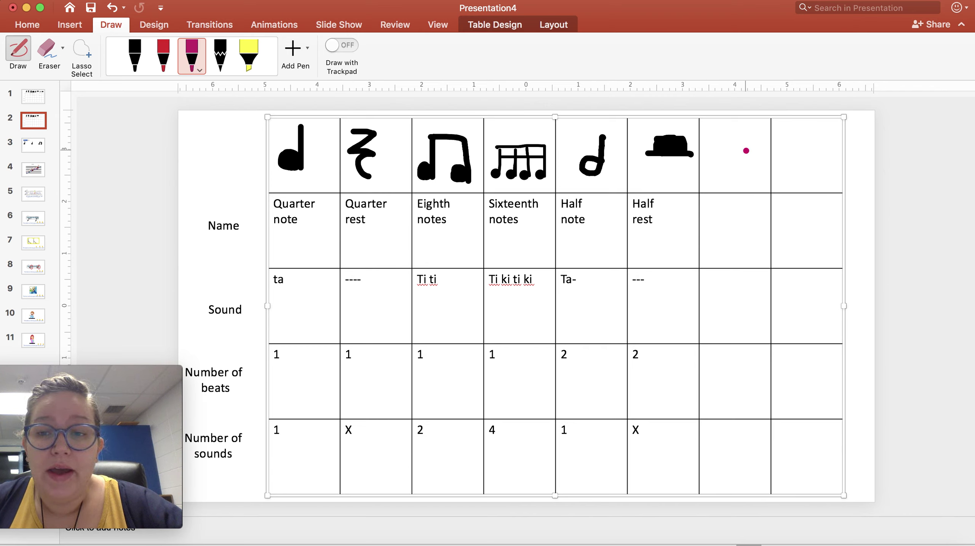
{"action": "mouse_move", "coordinate": [747, 151]}
{"action": "left_mouse_down"}
{"action": "mouse_move", "coordinate": [714, 159]}
{"action": "mouse_move", "coordinate": [742, 166]}
{"action": "mouse_move", "coordinate": [748, 148]}
{"action": "left_mouse_up"}
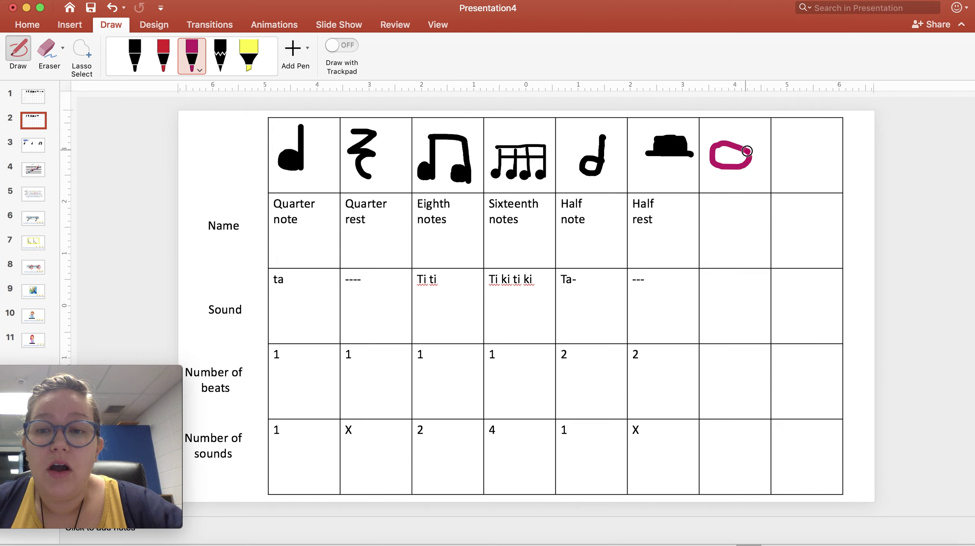
{"action": "left_click", "coordinate": [115, 7]}
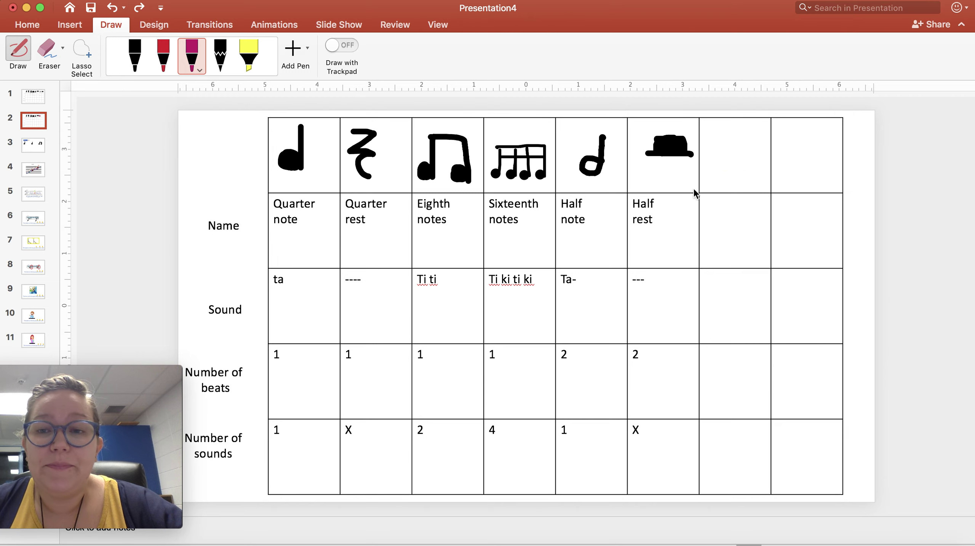
{"action": "mouse_move", "coordinate": [744, 147]}
{"action": "left_mouse_down"}
{"action": "mouse_move", "coordinate": [707, 153]}
{"action": "mouse_move", "coordinate": [725, 175]}
{"action": "mouse_move", "coordinate": [752, 171]}
{"action": "mouse_move", "coordinate": [754, 149]}
{"action": "mouse_move", "coordinate": [740, 146]}
{"action": "mouse_move", "coordinate": [833, 149]}
{"action": "mouse_move", "coordinate": [796, 155]}
{"action": "mouse_move", "coordinate": [796, 168]}
{"action": "mouse_move", "coordinate": [818, 163]}
{"action": "mouse_move", "coordinate": [818, 174]}
{"action": "mouse_move", "coordinate": [793, 161]}
{"action": "left_mouse_up"}
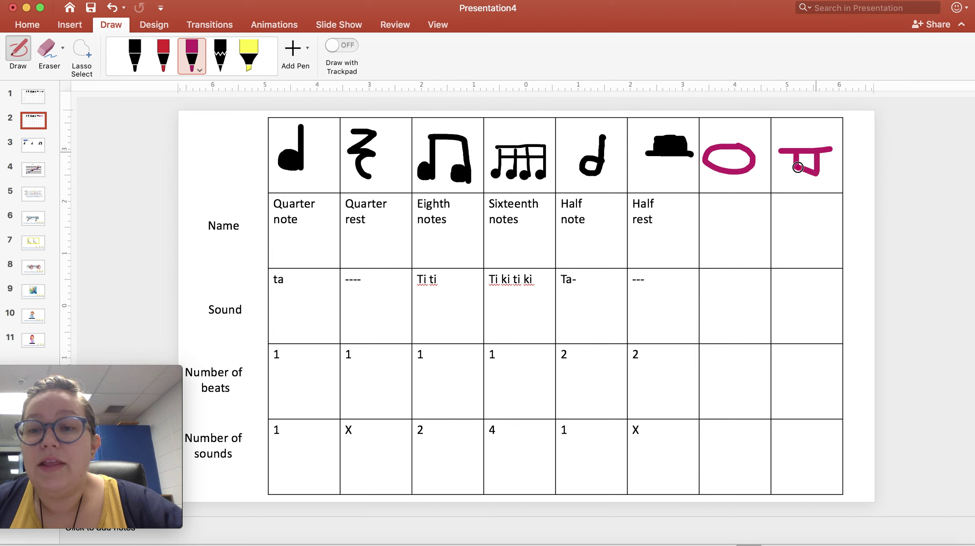
{"action": "left_click", "coordinate": [112, 8]}
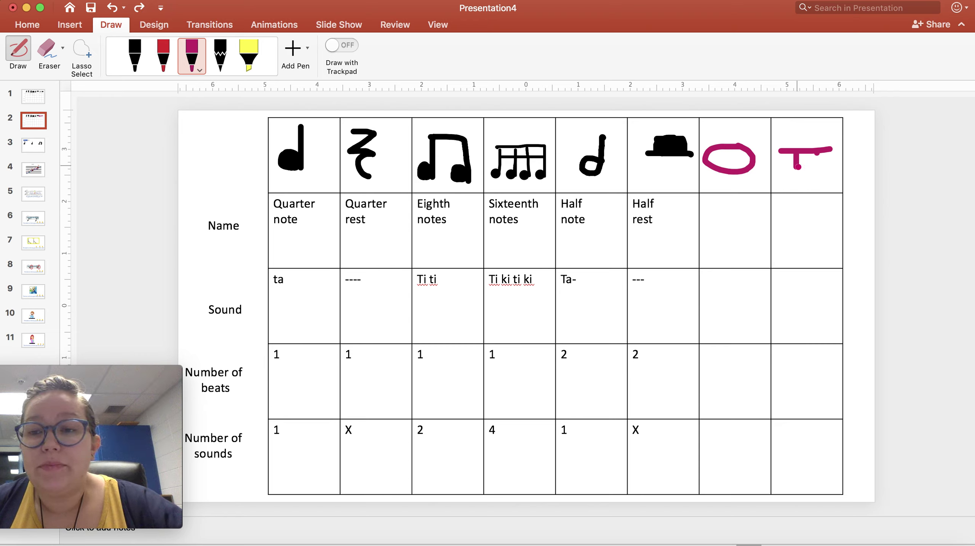
{"action": "mouse_move", "coordinate": [797, 166]}
{"action": "left_mouse_down"}
{"action": "mouse_move", "coordinate": [823, 168]}
{"action": "mouse_move", "coordinate": [800, 153]}
{"action": "mouse_move", "coordinate": [816, 160]}
{"action": "mouse_move", "coordinate": [799, 165]}
{"action": "mouse_move", "coordinate": [813, 159]}
{"action": "left_mouse_up"}
{"action": "left_click", "coordinate": [18, 49]}
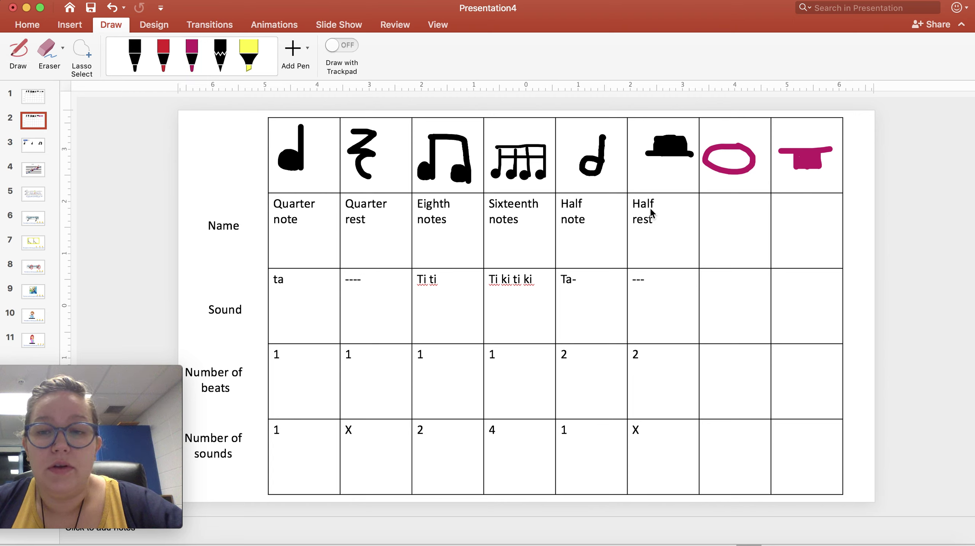
Enter "WHOLE NOTE" on two lines in the Name row under the magenta oval
{"action": "left_click", "coordinate": [731, 211]}
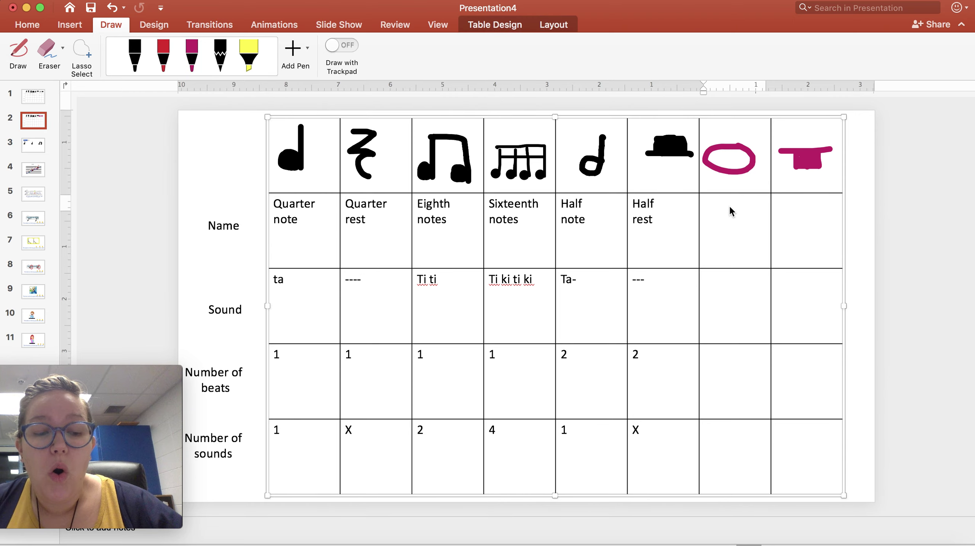
{"action": "type", "text": "WHOLE"}
{"action": "key", "text": "Return"}
{"action": "type", "text": "N"}
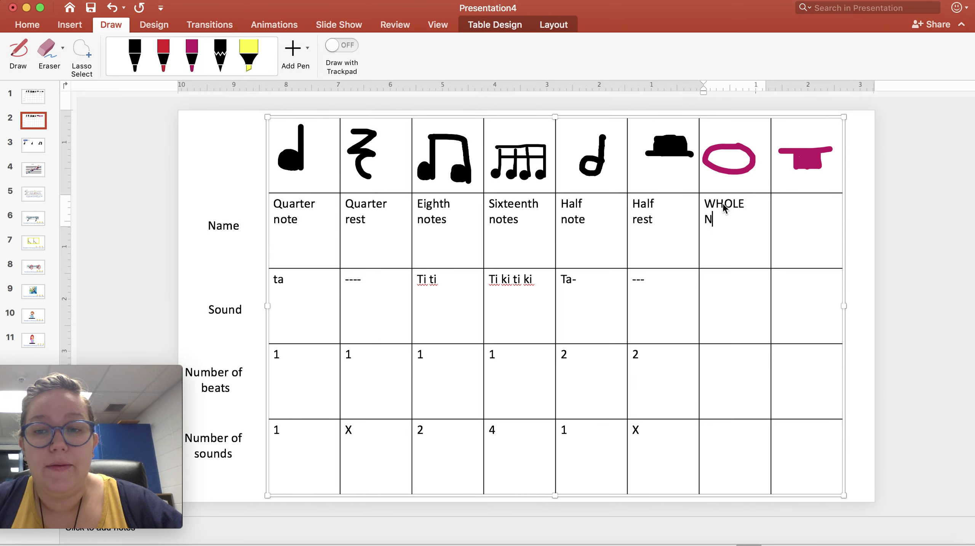
{"action": "type", "text": "OTE"}
Complete the whole note column with the sound "Ta---", 4 beats and 1 sound
{"action": "left_click", "coordinate": [722, 301]}
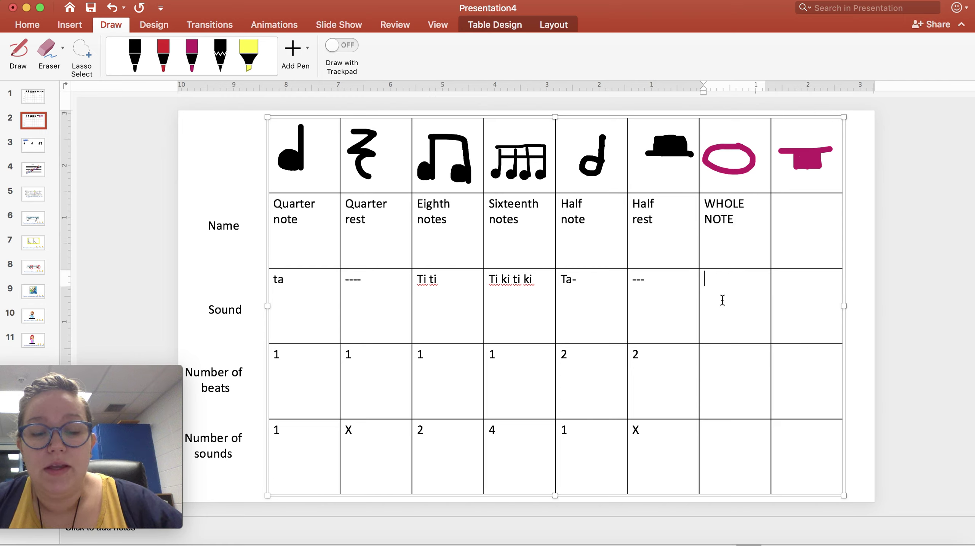
{"action": "type", "text": "ta"}
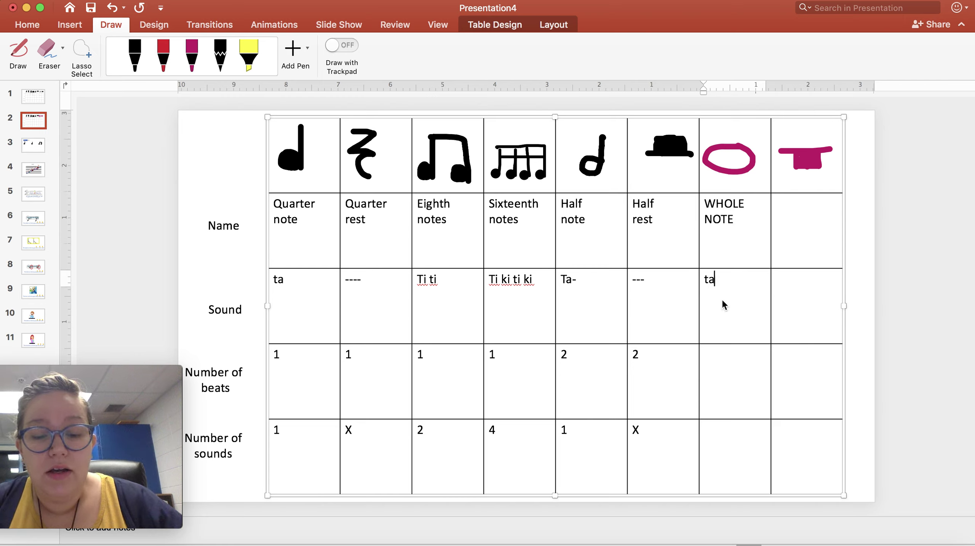
{"action": "type", "text": "---"}
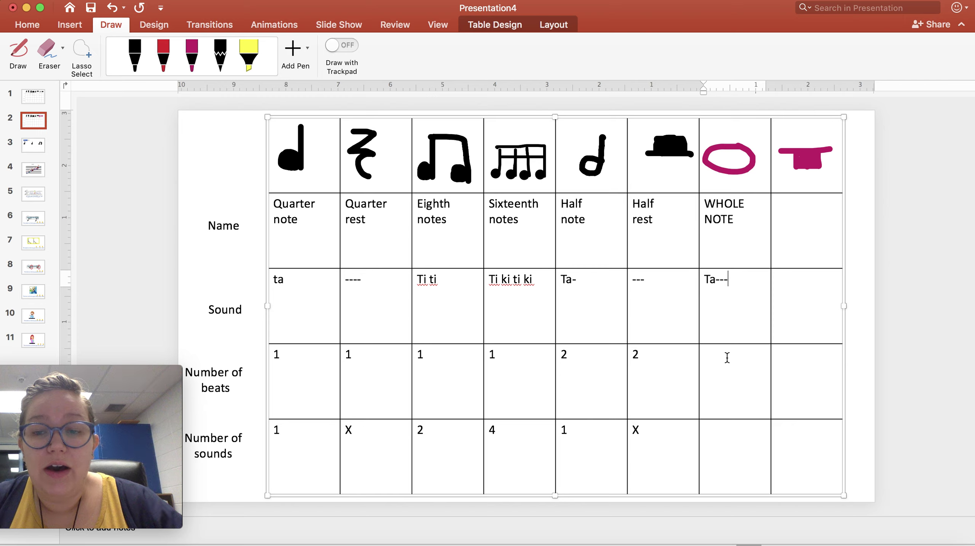
{"action": "left_click", "coordinate": [727, 358]}
{"action": "type", "text": "4"}
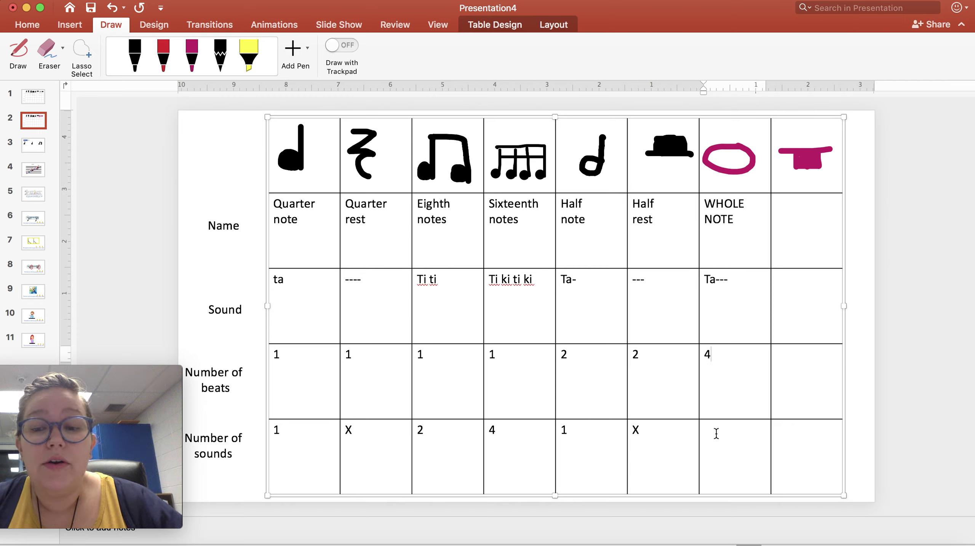
{"action": "left_click", "coordinate": [718, 439]}
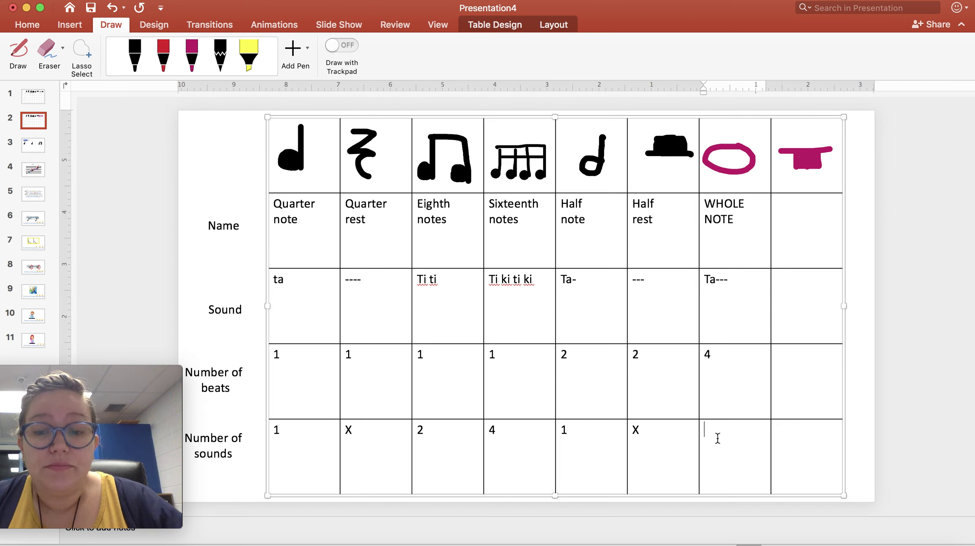
{"action": "type", "text": "1"}
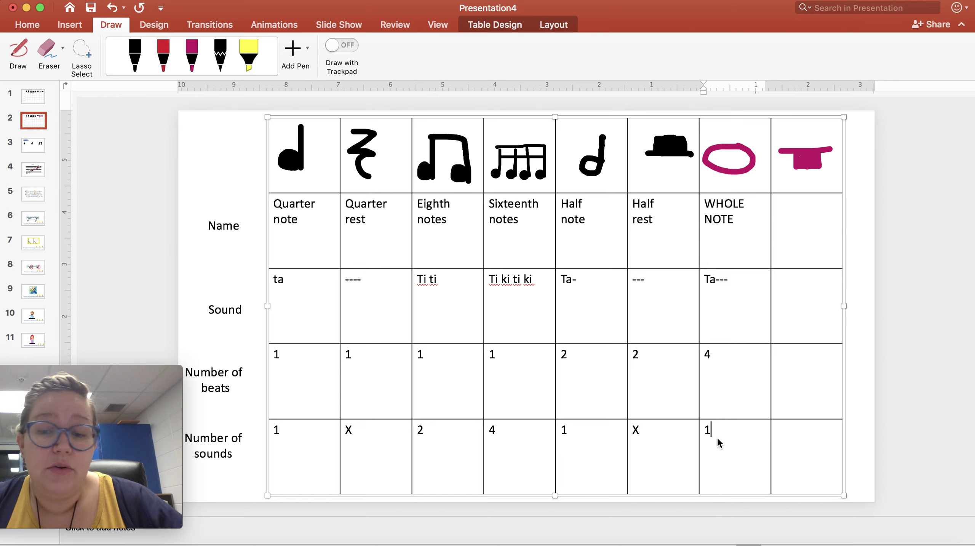
Enter "WHOLE REST" on two lines in the Name row under the magenta upside-down hat
{"action": "left_click", "coordinate": [798, 205]}
{"action": "type", "text": "WHOLE"}
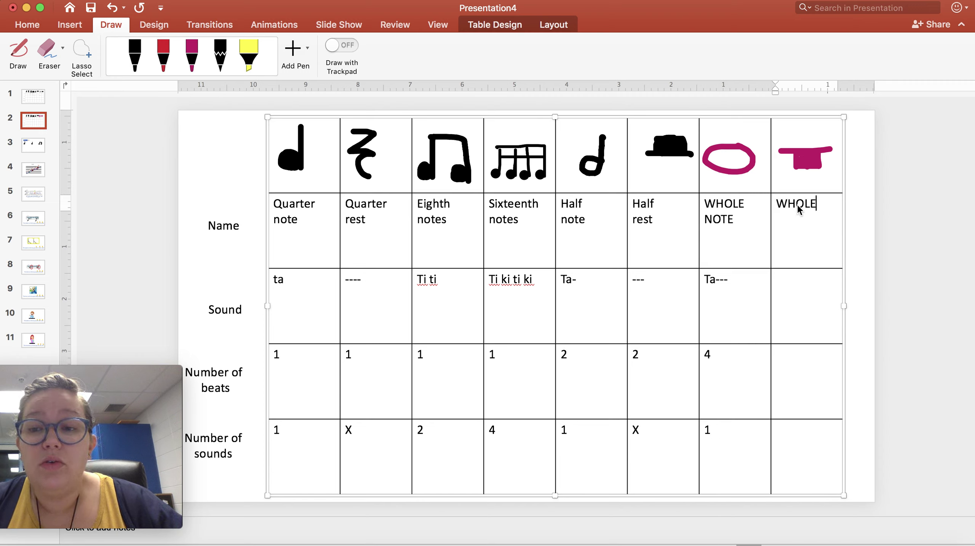
{"action": "type", "text": " RES"}
{"action": "key", "text": "BackSpace"}
{"action": "key", "text": "BackSpace"}
{"action": "key", "text": "BackSpace"}
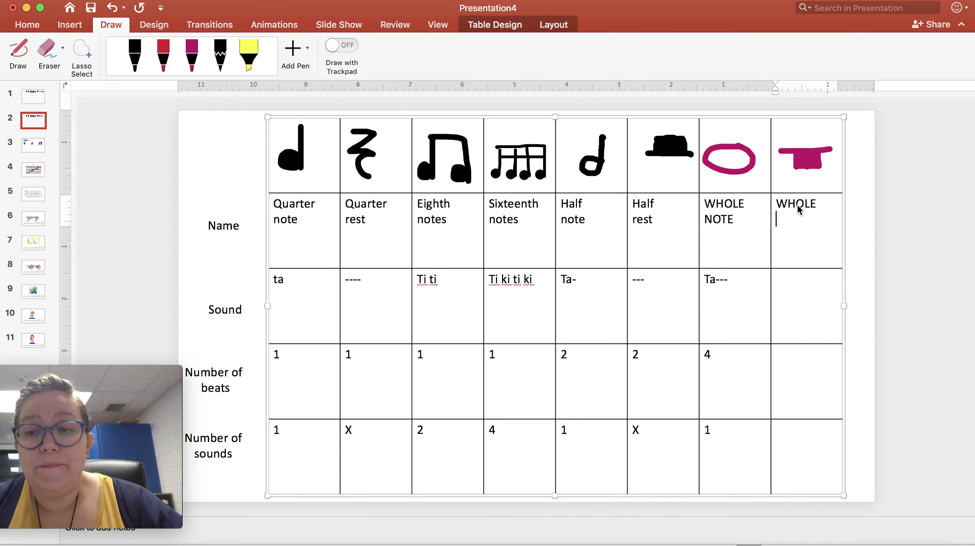
{"action": "key", "text": "Return"}
{"action": "type", "text": "REST"}
Complete the whole rest column with the sound "---", 4 beats and "X" for the number of sounds
{"action": "left_click", "coordinate": [793, 283]}
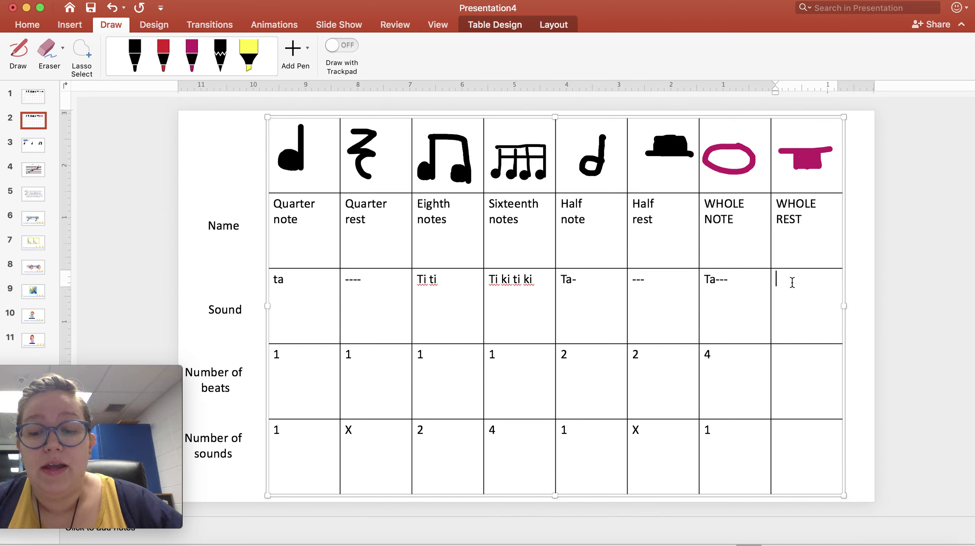
{"action": "type", "text": "---"}
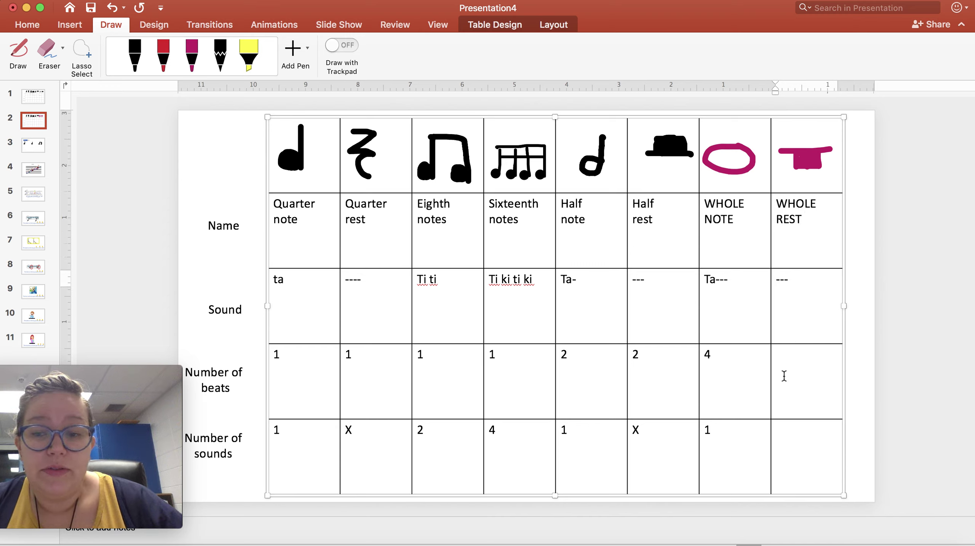
{"action": "left_click", "coordinate": [785, 374]}
{"action": "type", "text": "4"}
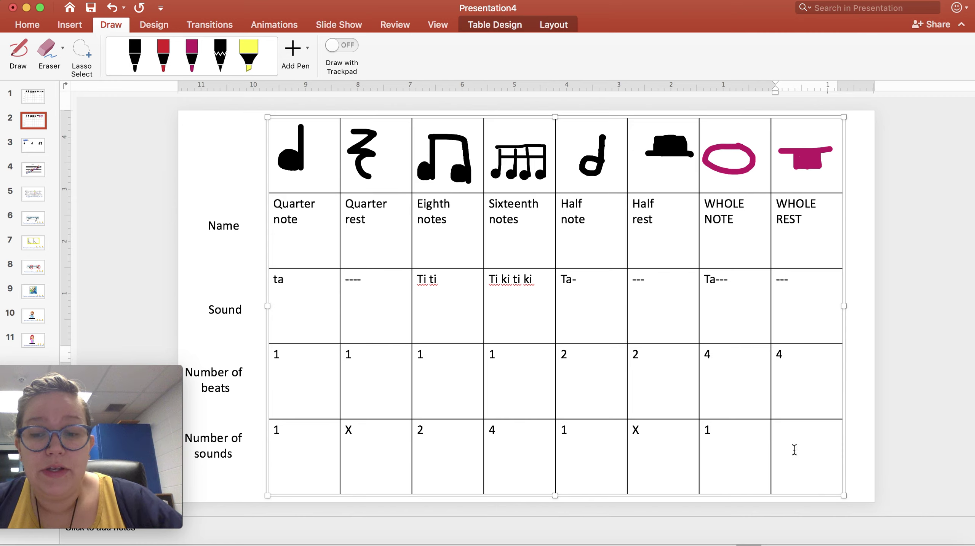
{"action": "left_click", "coordinate": [794, 450]}
{"action": "type", "text": "X"}
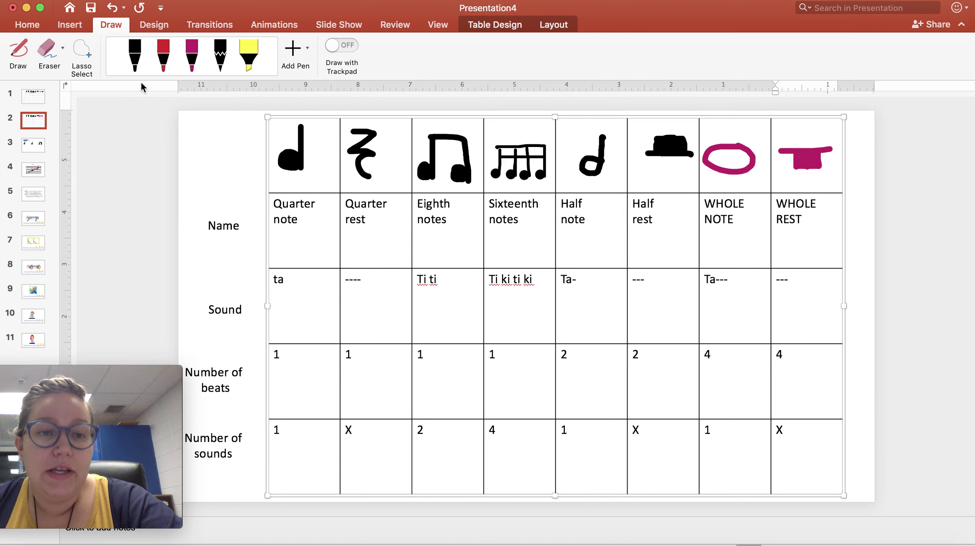
Change the magenta pen to light green with the medium, third-smallest thickness
{"action": "left_click", "coordinate": [190, 64]}
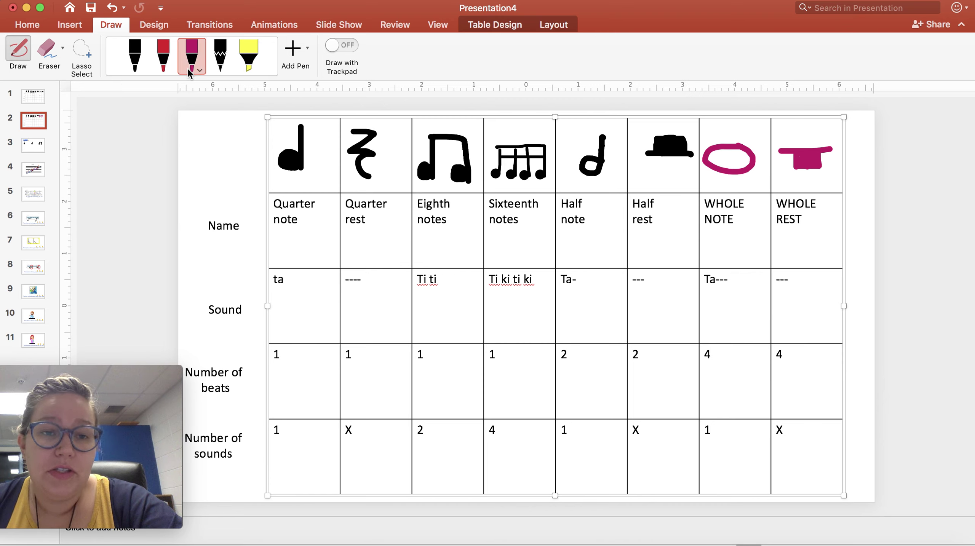
{"action": "left_click", "coordinate": [191, 71]}
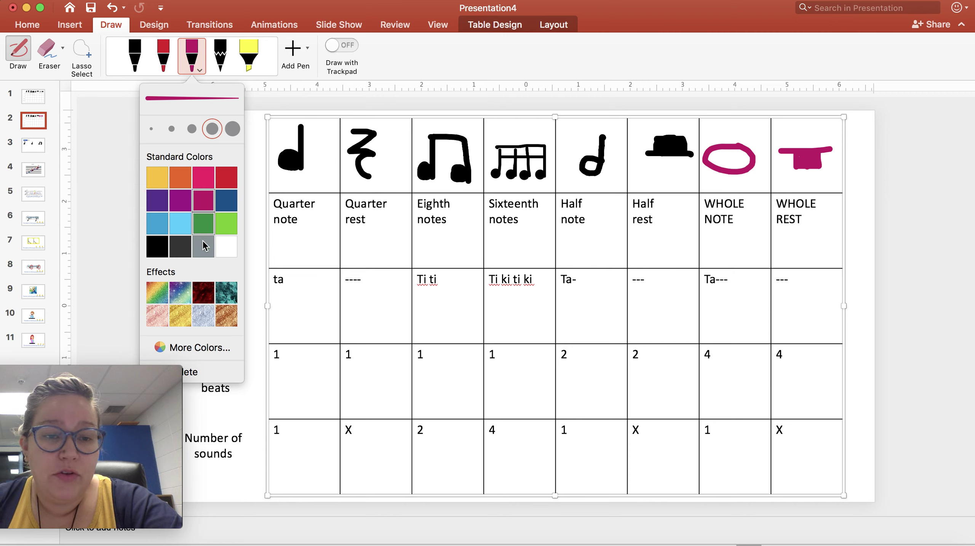
{"action": "left_click", "coordinate": [226, 222]}
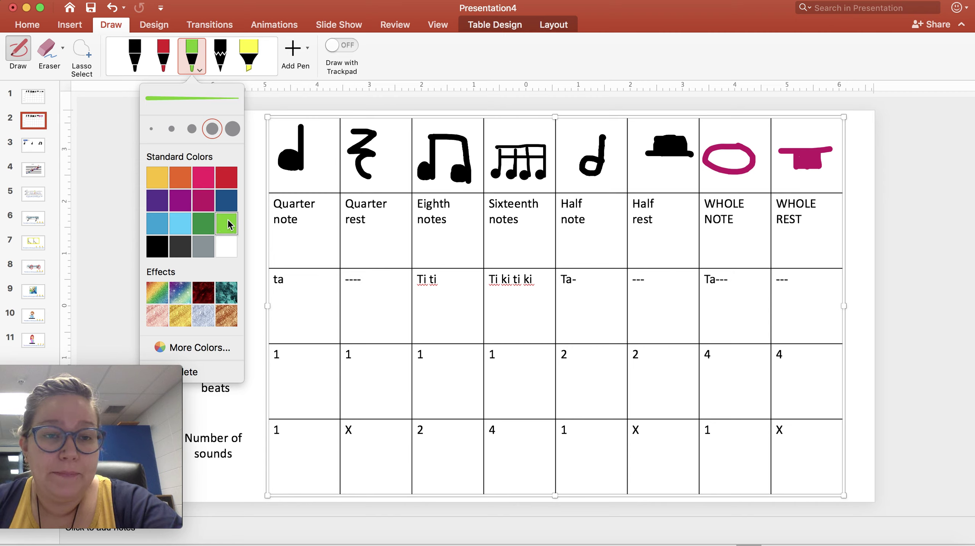
{"action": "left_click", "coordinate": [192, 129]}
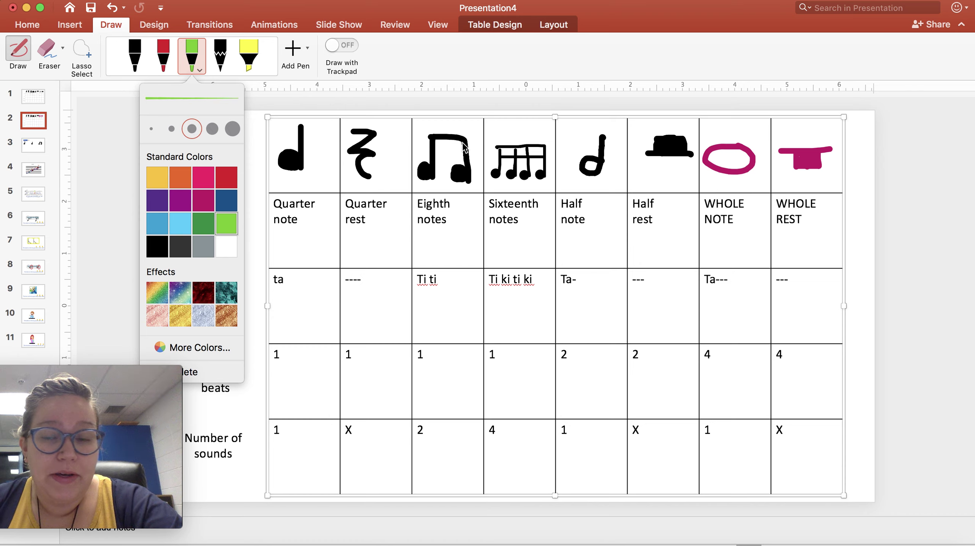
{"action": "left_click", "coordinate": [195, 66]}
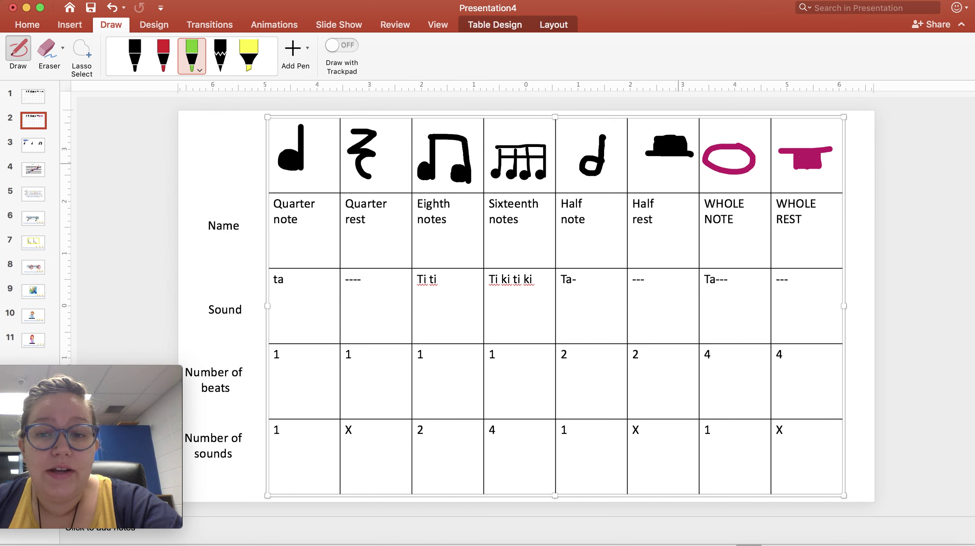
Draw a green smiley face under the half rest's hat and a green stick figure over the whole rest
{"action": "mouse_move", "coordinate": [674, 154]}
{"action": "left_mouse_down"}
{"action": "mouse_move", "coordinate": [653, 171]}
{"action": "mouse_move", "coordinate": [684, 178]}
{"action": "mouse_move", "coordinate": [675, 153]}
{"action": "left_mouse_up"}
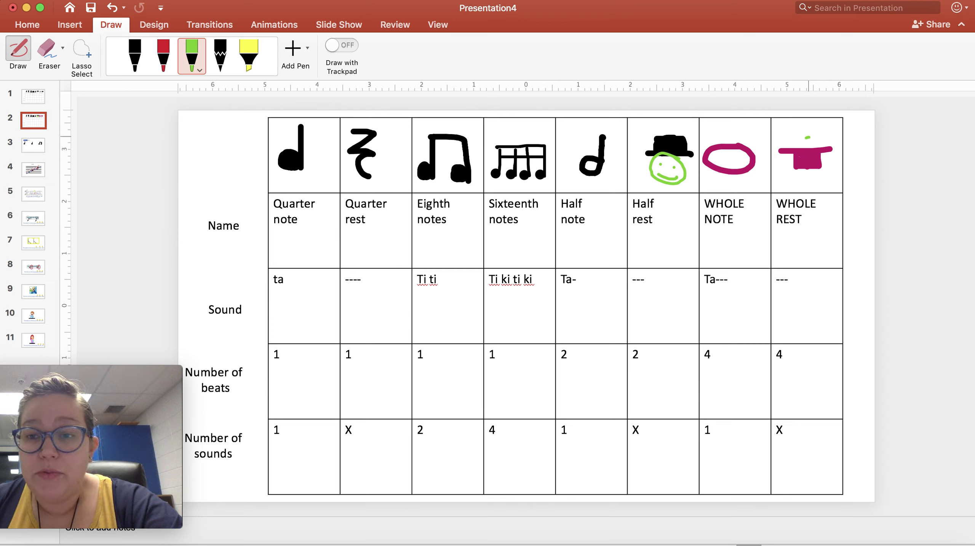
{"action": "left_click_drag", "start_coordinate": [808, 147], "coordinate": [810, 158]}
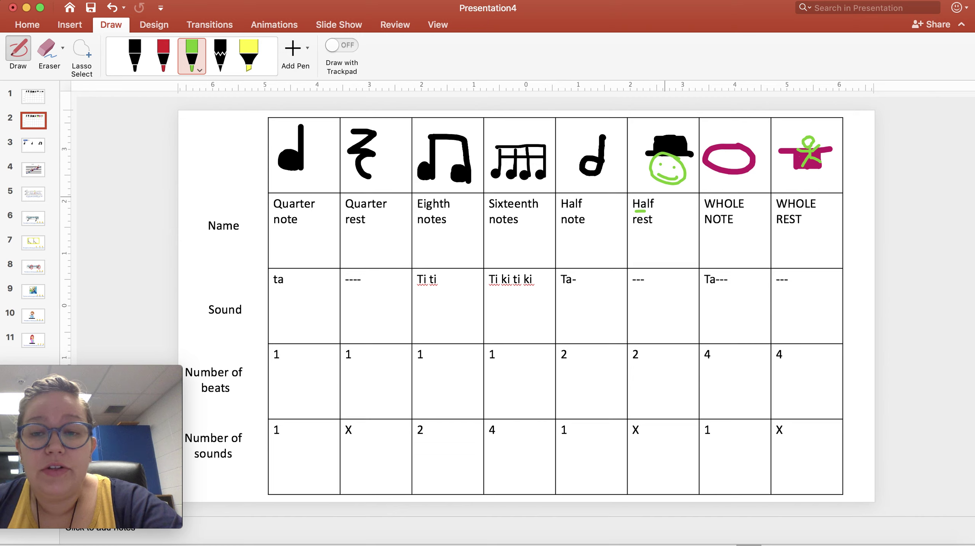
Mark the half and whole rest names with green letter hints and an underline, and undo all green marks in the Name row
{"action": "left_click_drag", "start_coordinate": [674, 202], "coordinate": [673, 217]}
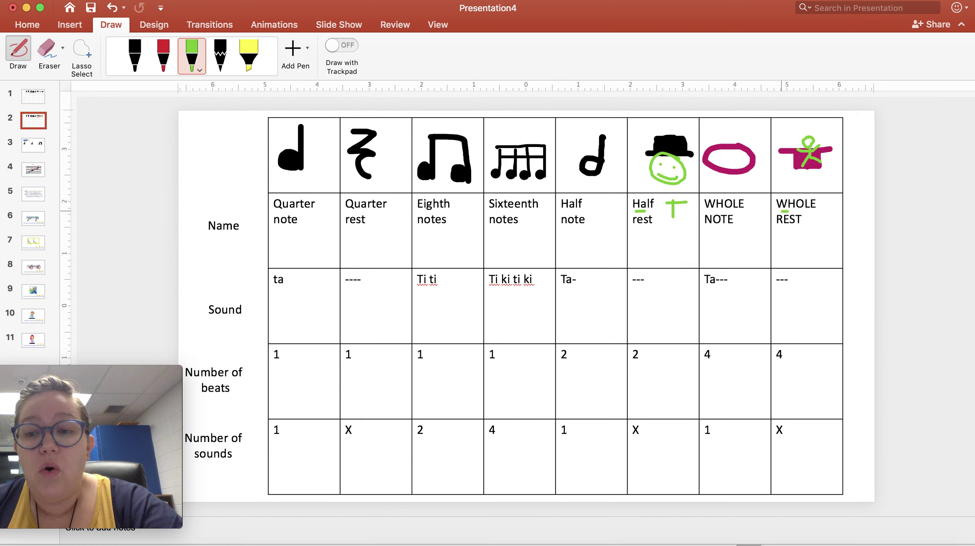
{"action": "left_click_drag", "start_coordinate": [789, 212], "coordinate": [817, 210]}
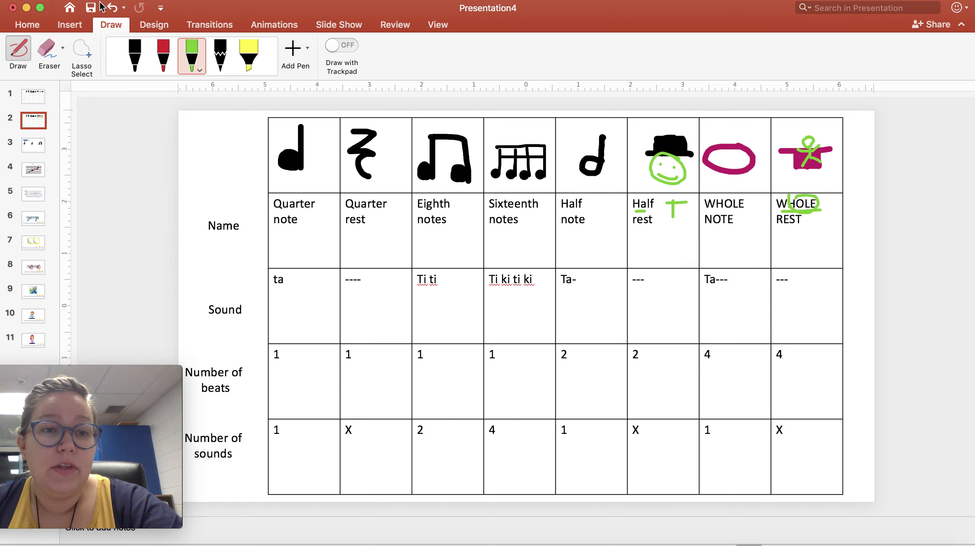
{"action": "left_click", "coordinate": [112, 8]}
{"action": "left_click", "coordinate": [112, 8]}
{"action": "left_click", "coordinate": [112, 8]}
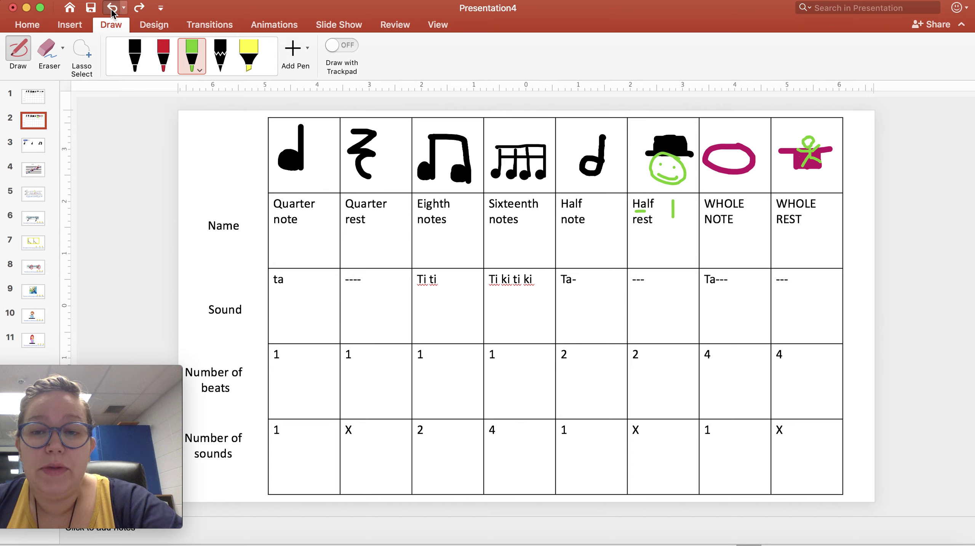
{"action": "left_click", "coordinate": [112, 8]}
{"action": "left_click", "coordinate": [112, 8]}
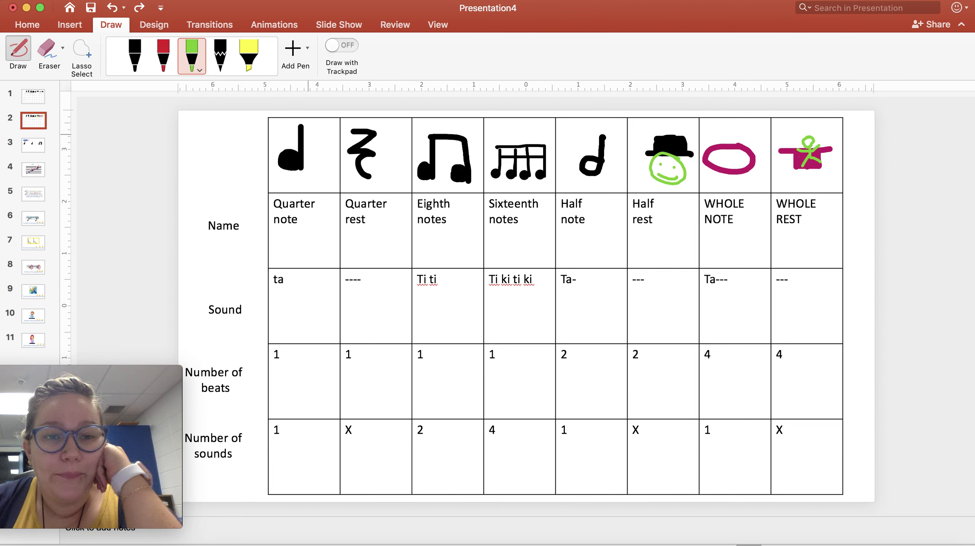
Set the light green pen to the second-largest thickness and draw a single eighth note with one flag under "Eighth notes"
{"action": "left_click", "coordinate": [192, 63]}
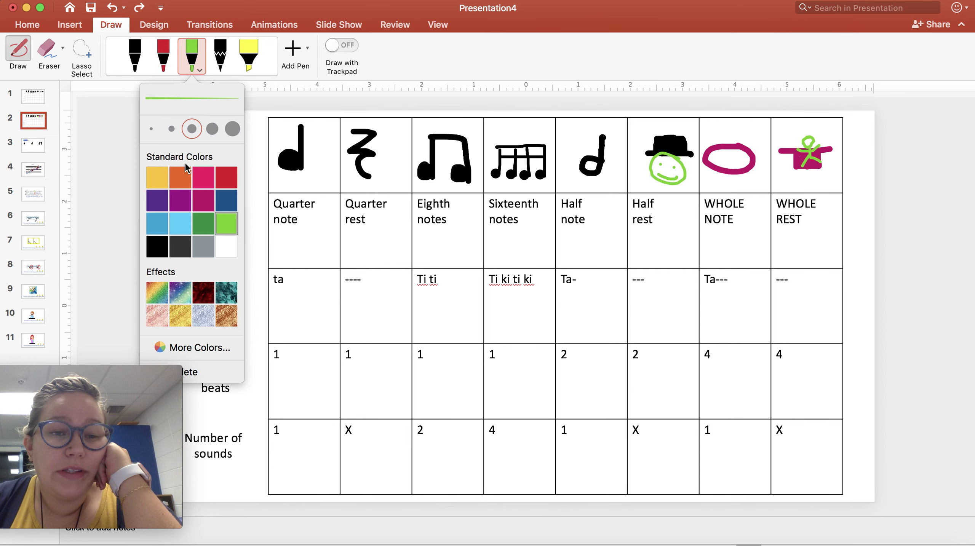
{"action": "left_click", "coordinate": [213, 129]}
{"action": "left_click", "coordinate": [197, 70]}
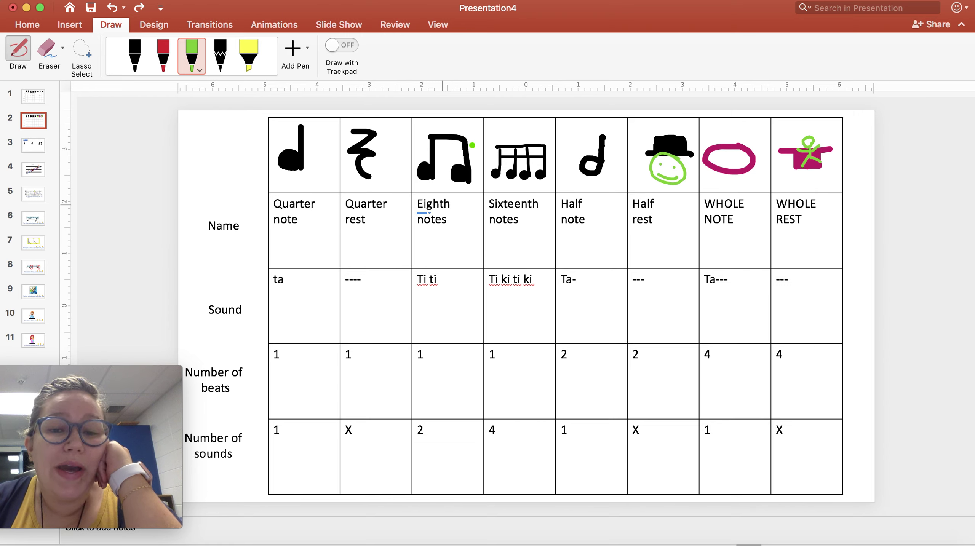
{"action": "mouse_move", "coordinate": [422, 248]}
{"action": "left_mouse_down"}
{"action": "mouse_move", "coordinate": [440, 255]}
{"action": "mouse_move", "coordinate": [425, 251]}
{"action": "mouse_move", "coordinate": [433, 257]}
{"action": "mouse_move", "coordinate": [433, 225]}
{"action": "mouse_move", "coordinate": [445, 231]}
{"action": "left_mouse_up"}
{"action": "left_click", "coordinate": [112, 8]}
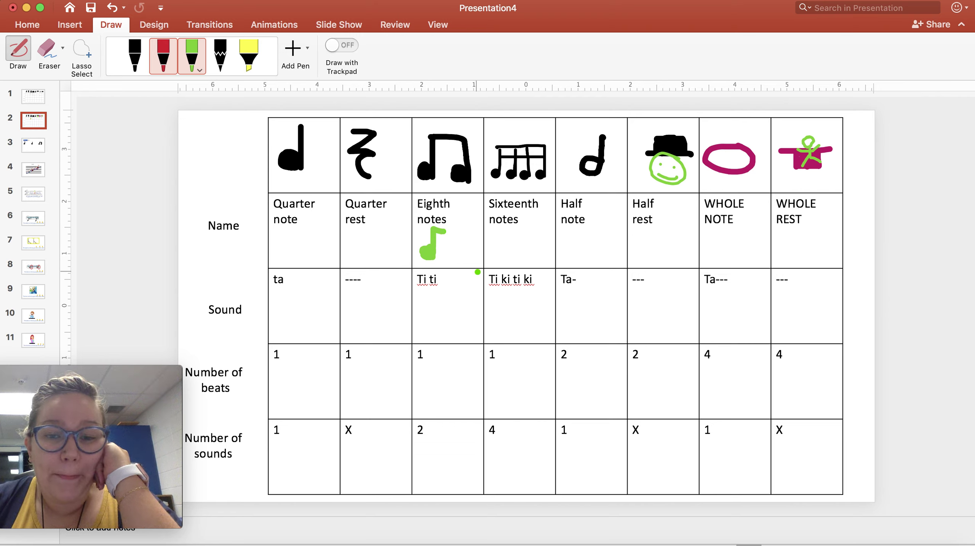
Draw a single green sixteenth note with two flags under "Sixteenth notes", undoing the first oversized notehead
{"action": "mouse_move", "coordinate": [496, 252]}
{"action": "left_mouse_down"}
{"action": "mouse_move", "coordinate": [493, 264]}
{"action": "mouse_move", "coordinate": [499, 252]}
{"action": "left_mouse_up"}
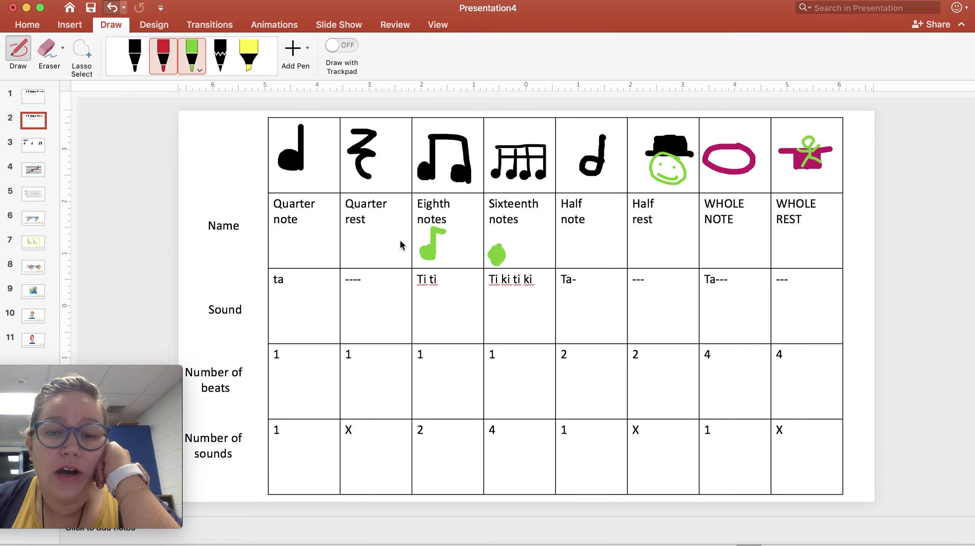
{"action": "left_click", "coordinate": [112, 7]}
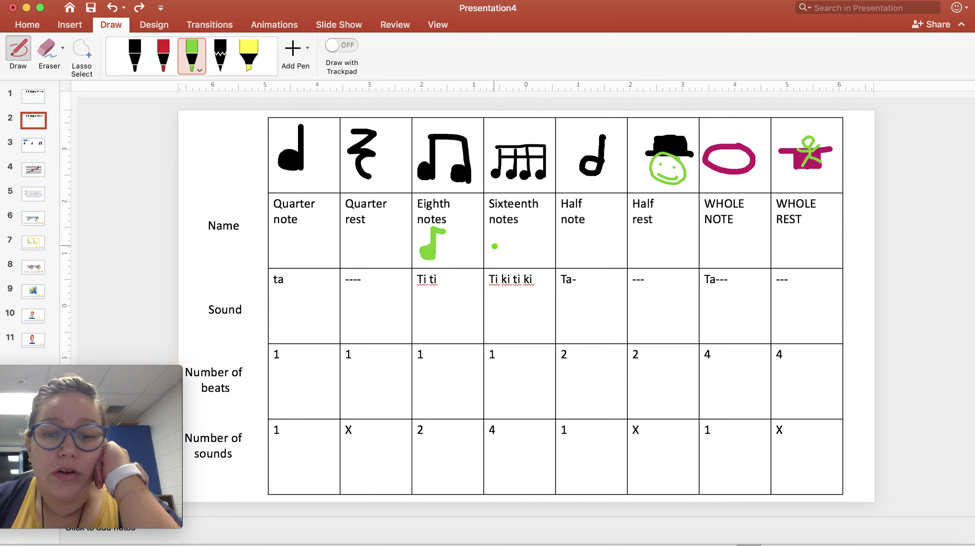
{"action": "mouse_move", "coordinate": [494, 248]}
{"action": "left_mouse_down"}
{"action": "mouse_move", "coordinate": [505, 253]}
{"action": "mouse_move", "coordinate": [508, 222]}
{"action": "mouse_move", "coordinate": [523, 227]}
{"action": "mouse_move", "coordinate": [507, 238]}
{"action": "mouse_move", "coordinate": [523, 238]}
{"action": "left_mouse_up"}
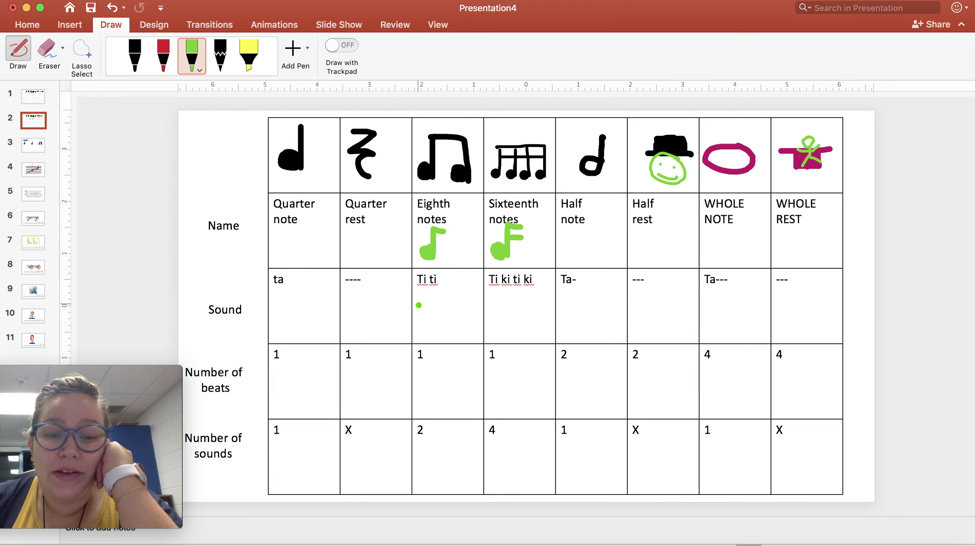
Draw a green eighth rest under "Ti ti" and a green sixteenth rest under "Ti ki ti ki" in the Sound row
{"action": "mouse_move", "coordinate": [419, 306]}
{"action": "left_mouse_down"}
{"action": "mouse_move", "coordinate": [425, 315]}
{"action": "mouse_move", "coordinate": [453, 309]}
{"action": "mouse_move", "coordinate": [448, 343]}
{"action": "left_mouse_up"}
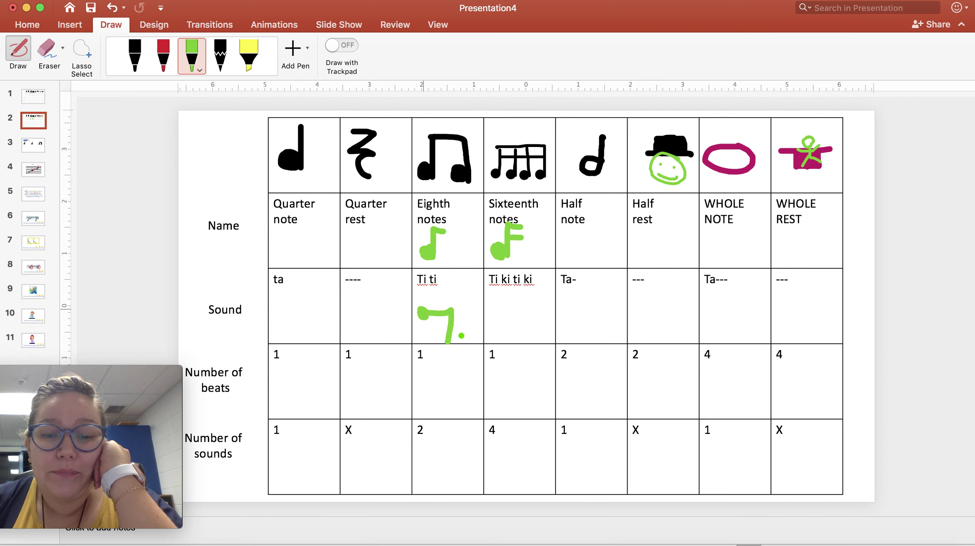
{"action": "mouse_move", "coordinate": [503, 310]}
{"action": "left_mouse_down"}
{"action": "mouse_move", "coordinate": [522, 307]}
{"action": "mouse_move", "coordinate": [518, 343]}
{"action": "mouse_move", "coordinate": [517, 321]}
{"action": "mouse_move", "coordinate": [507, 325]}
{"action": "left_mouse_up"}
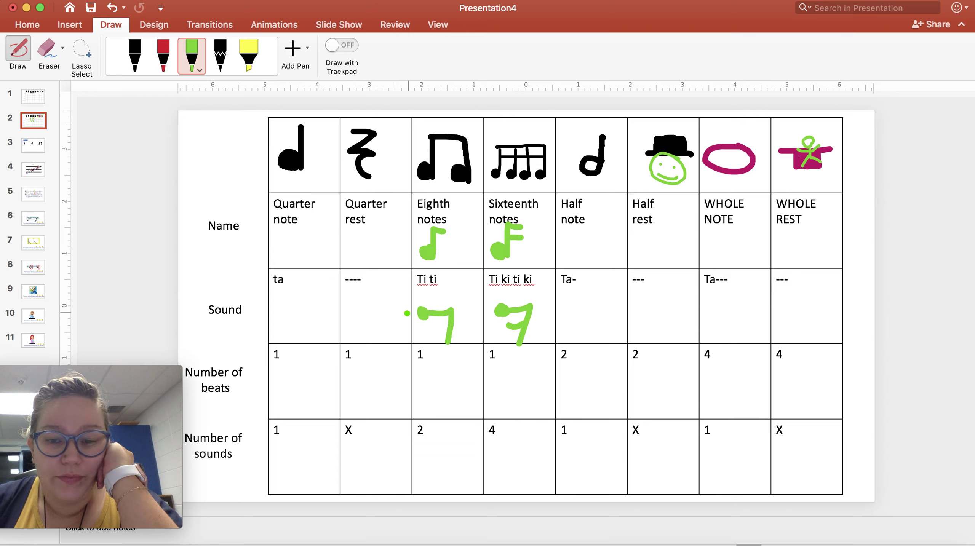